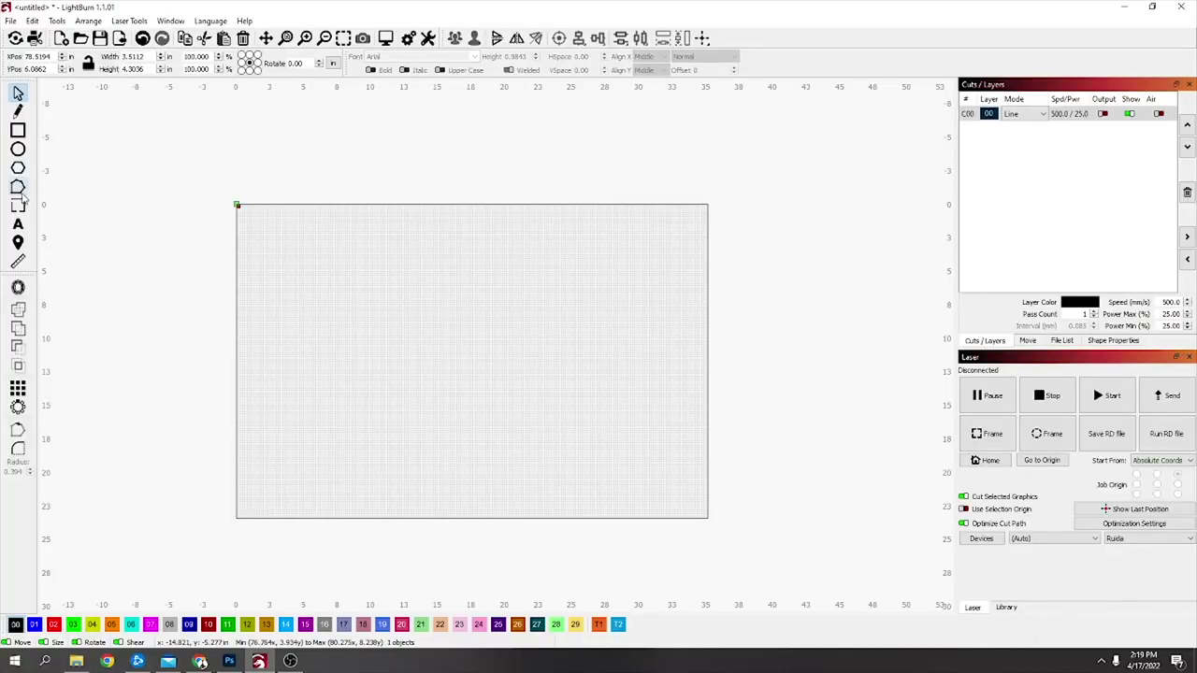
Step: Draw a polygon on the work area and reduce it to 3 sides
left_click(18, 168)
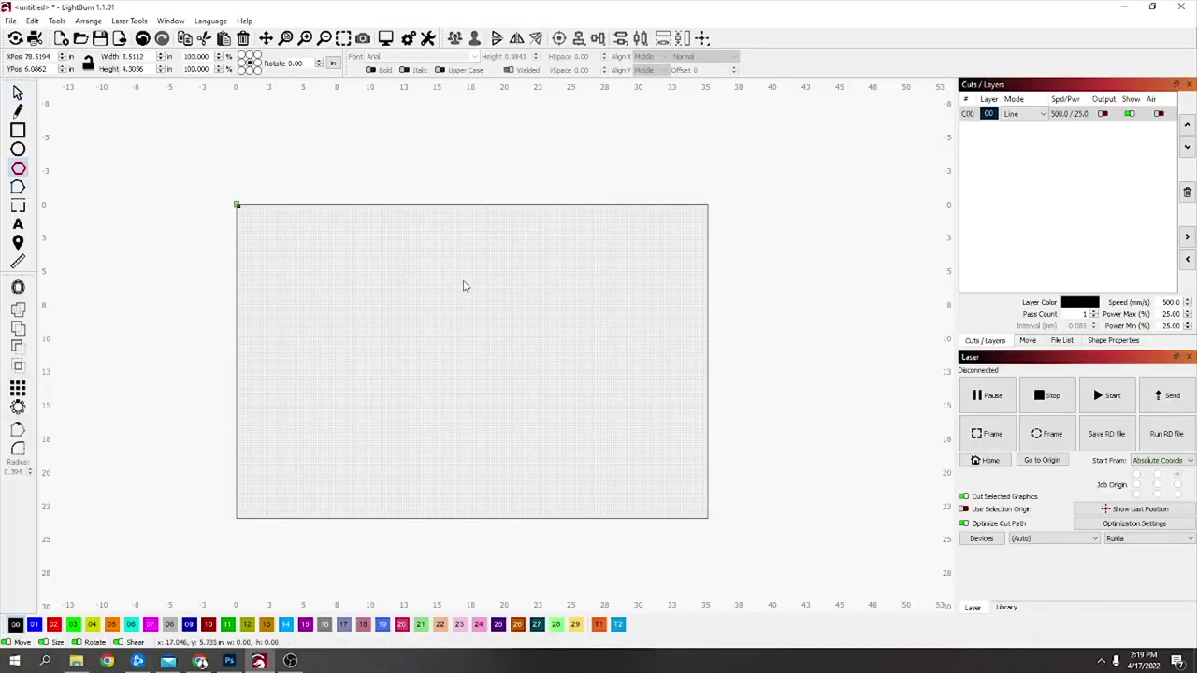
left_click_drag(462, 284, 531, 389)
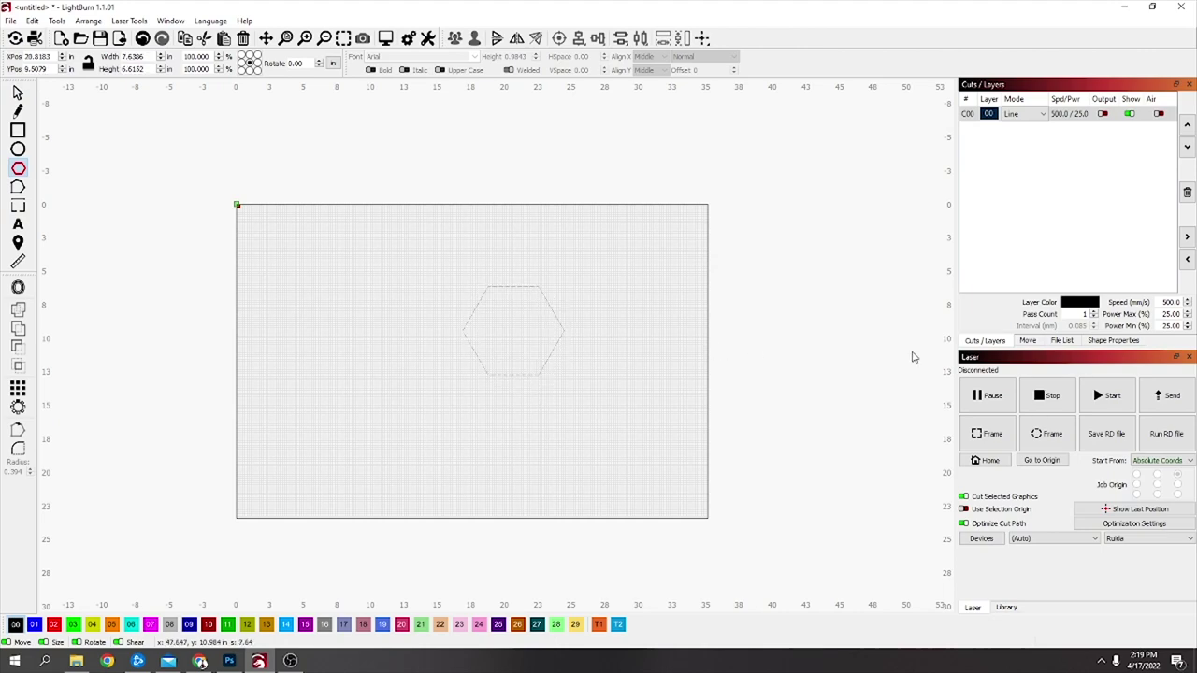
left_click(1118, 343)
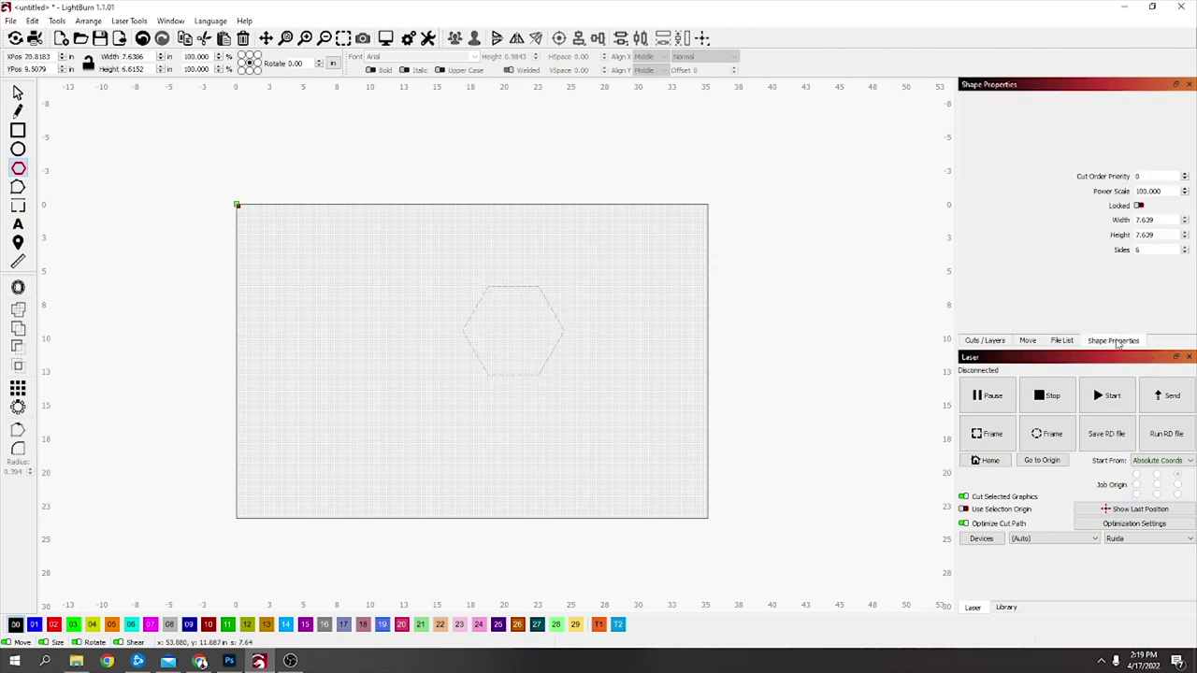
left_click(1183, 254)
double_click(1184, 253)
Step: Resize the triangle to 6 in wide by 9 in tall
double_click(140, 57)
type("6")
key("Tab")
type("9")
key("Return")
scroll(549, 288, "up", 3)
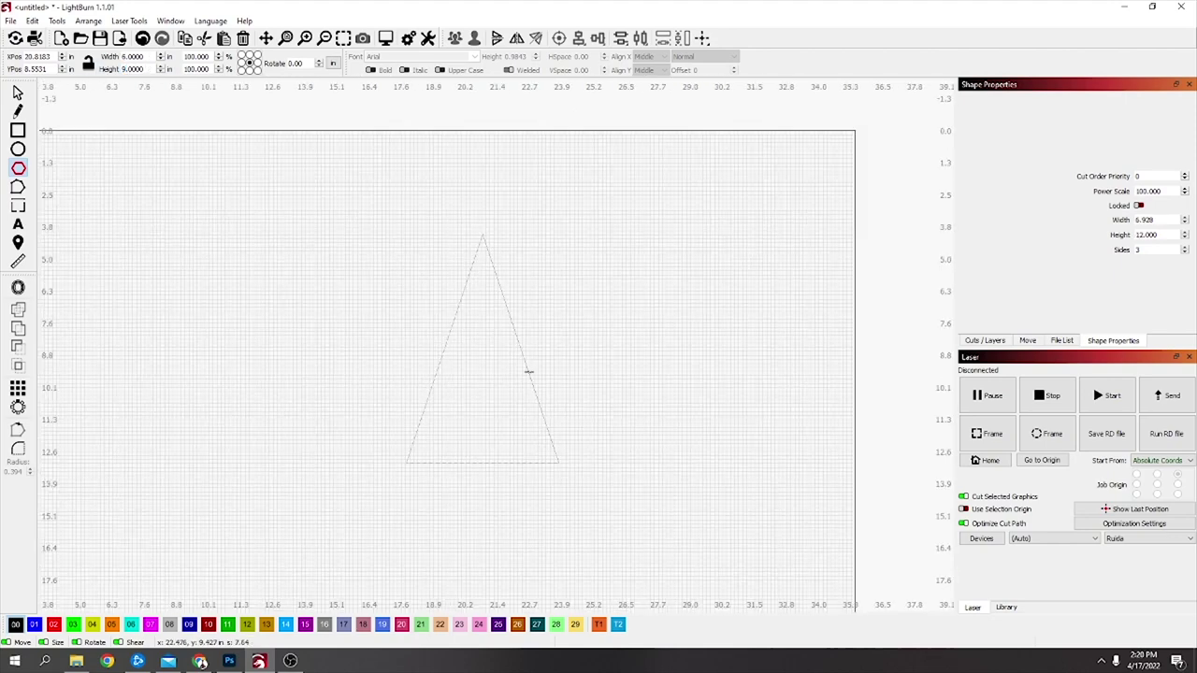
Step: Draw a rectangle at the triangle's base and delete the stray tiny object
left_click(18, 130)
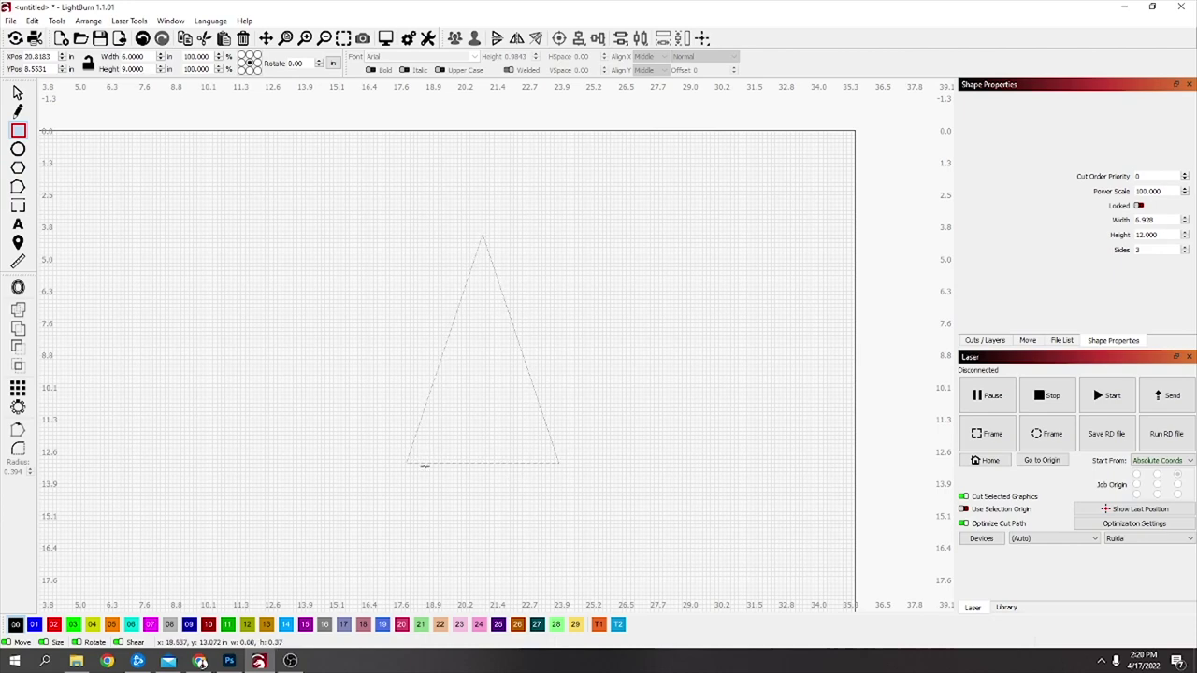
left_click_drag(425, 455, 547, 496)
left_click_drag(551, 498, 552, 496)
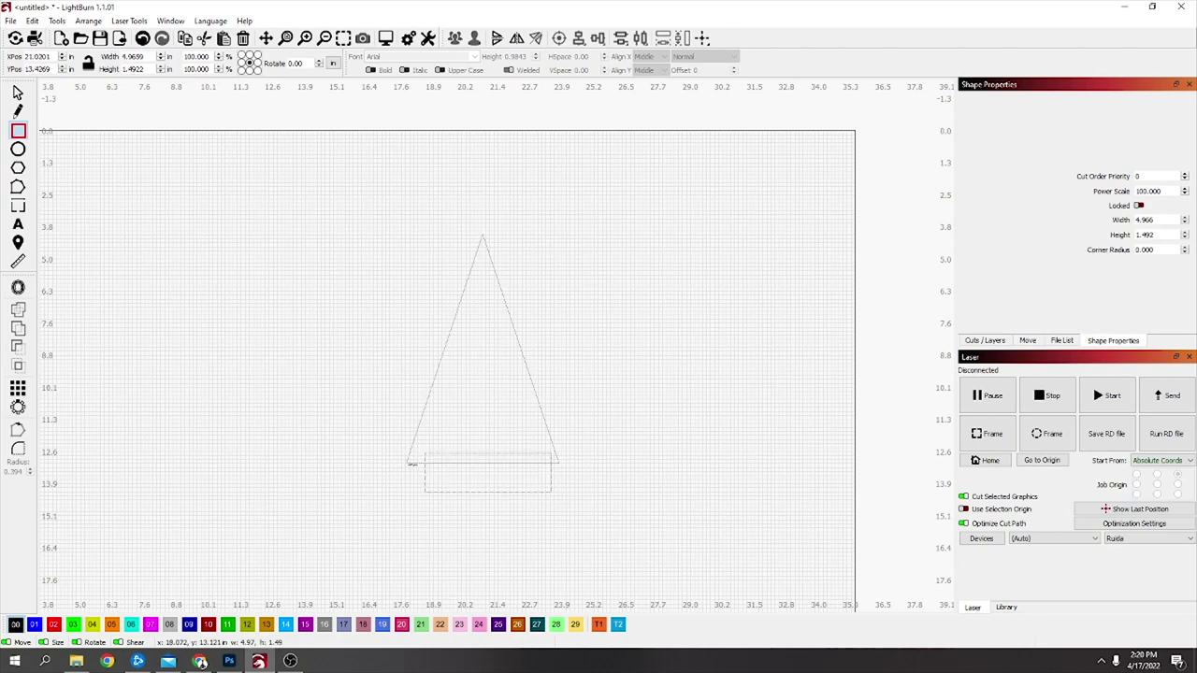
left_click_drag(410, 461, 412, 462)
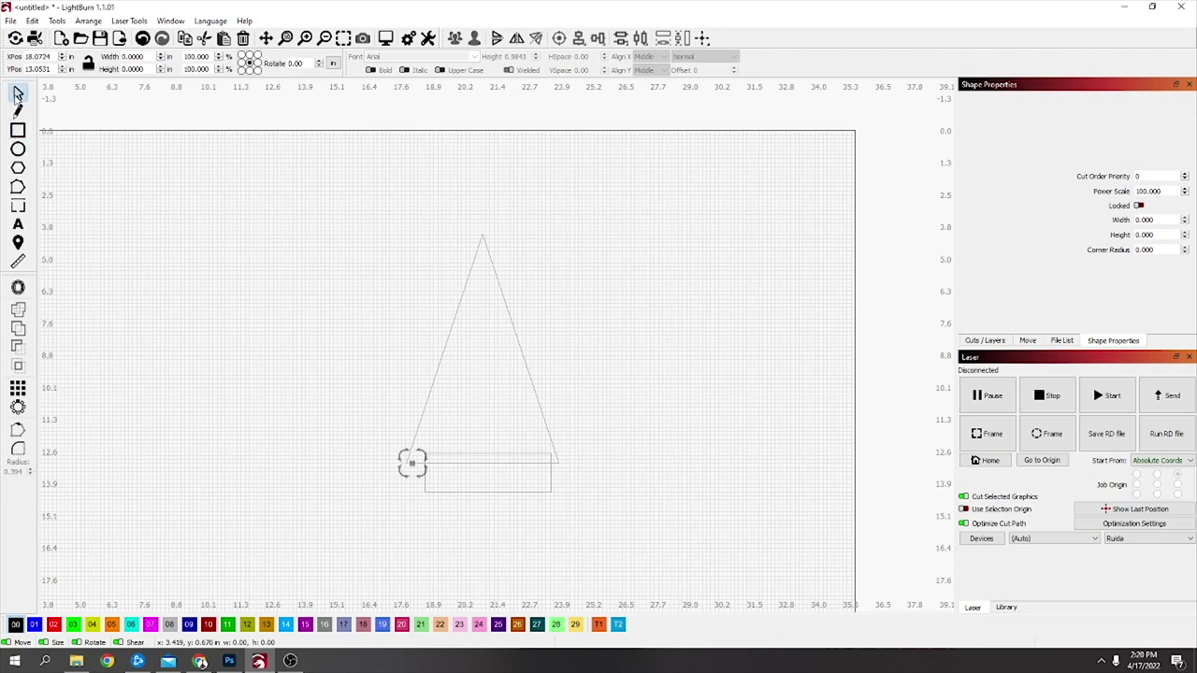
key("Delete")
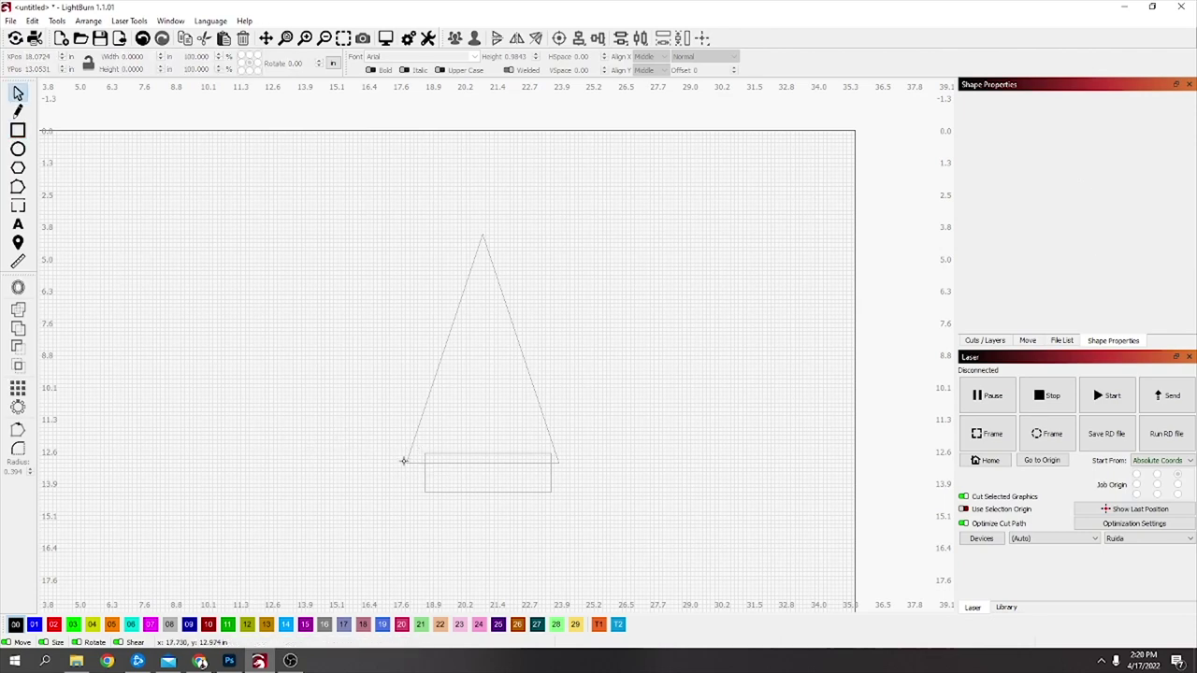
Step: Centre the triangle and rectangle horizontally and weld them into one outline
left_click(411, 464)
left_click(437, 454, "shift")
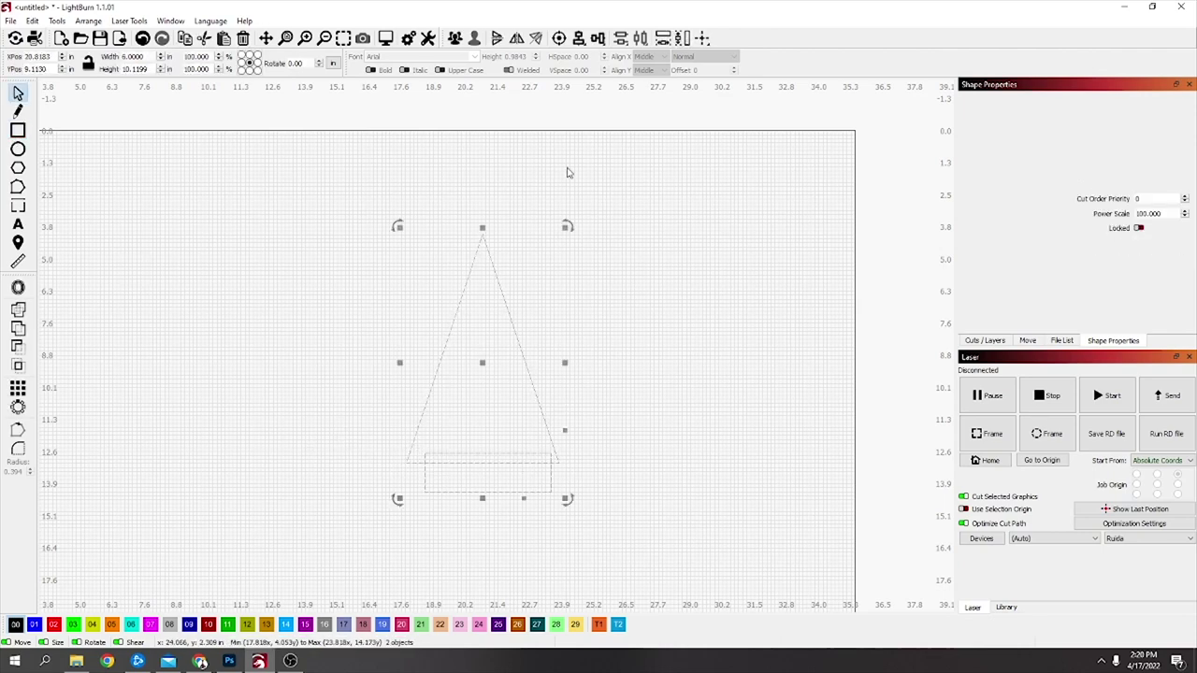
left_click(579, 39)
left_click(624, 59)
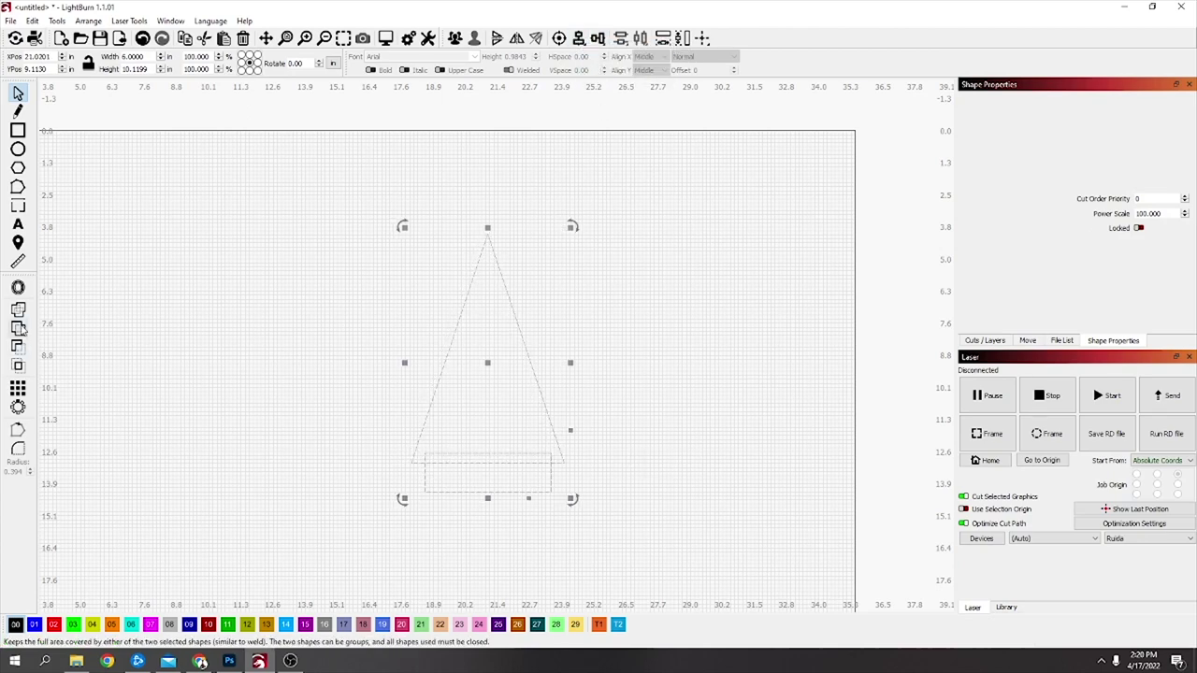
left_click(18, 329)
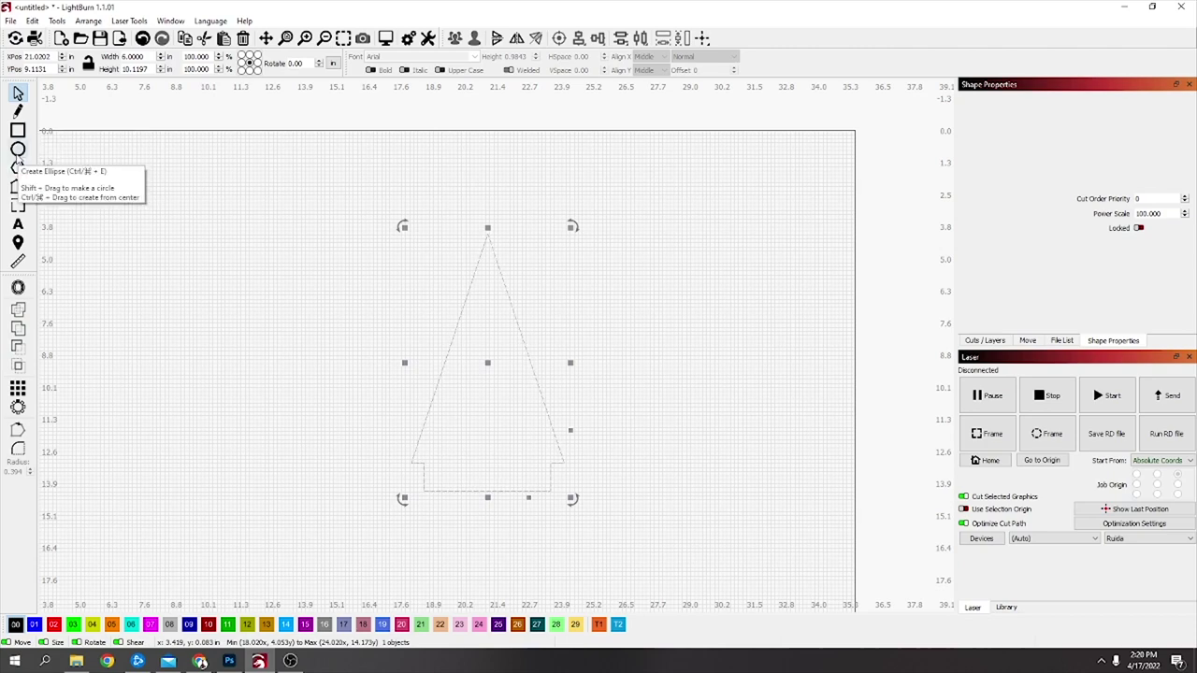
Step: Draw a small circle and move it inside the triangle
left_click(17, 150)
left_click_drag(316, 284, 334, 296)
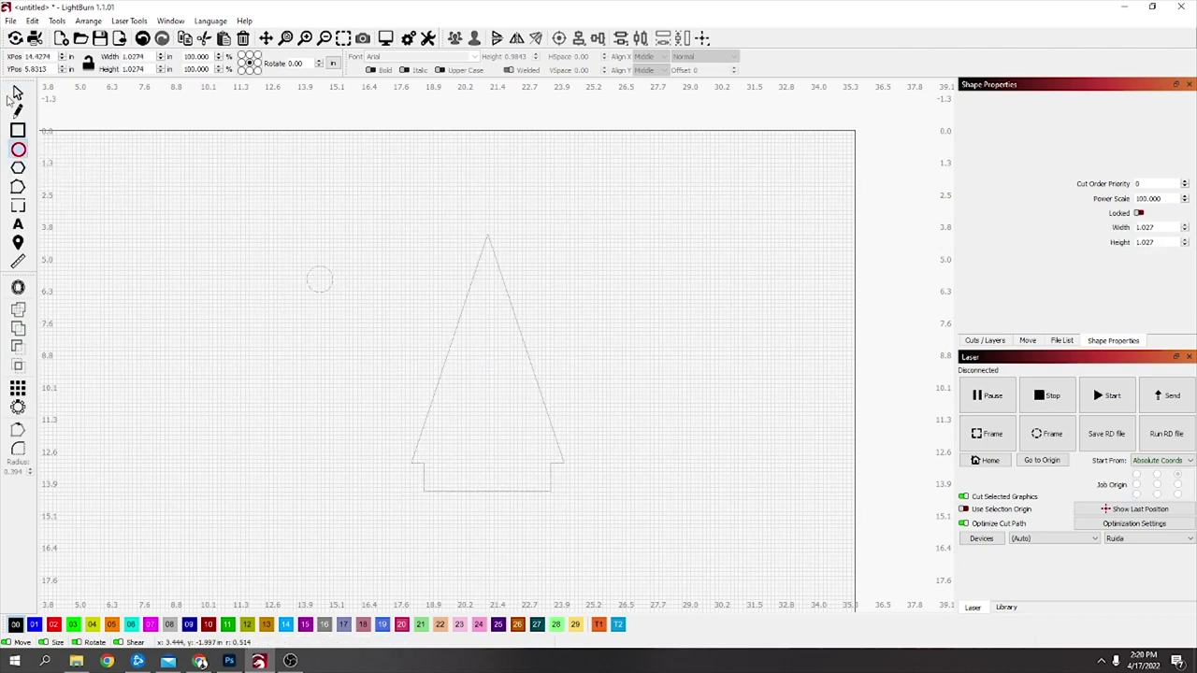
left_click(17, 93)
left_click(308, 275)
left_click_drag(320, 278, 488, 323)
Step: Size the circle to 1.25 in and place a copy directly below it
type("1.25")
key("Return")
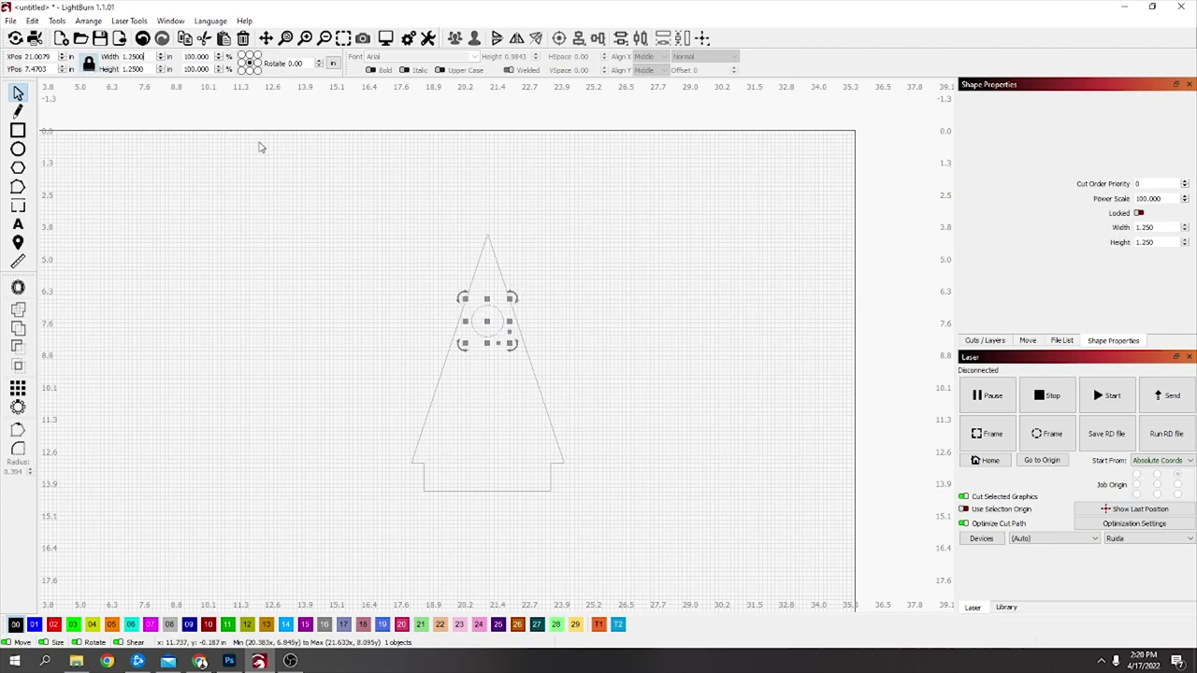
left_click_drag(488, 323, 487, 405)
left_click_drag(488, 322, 487, 341)
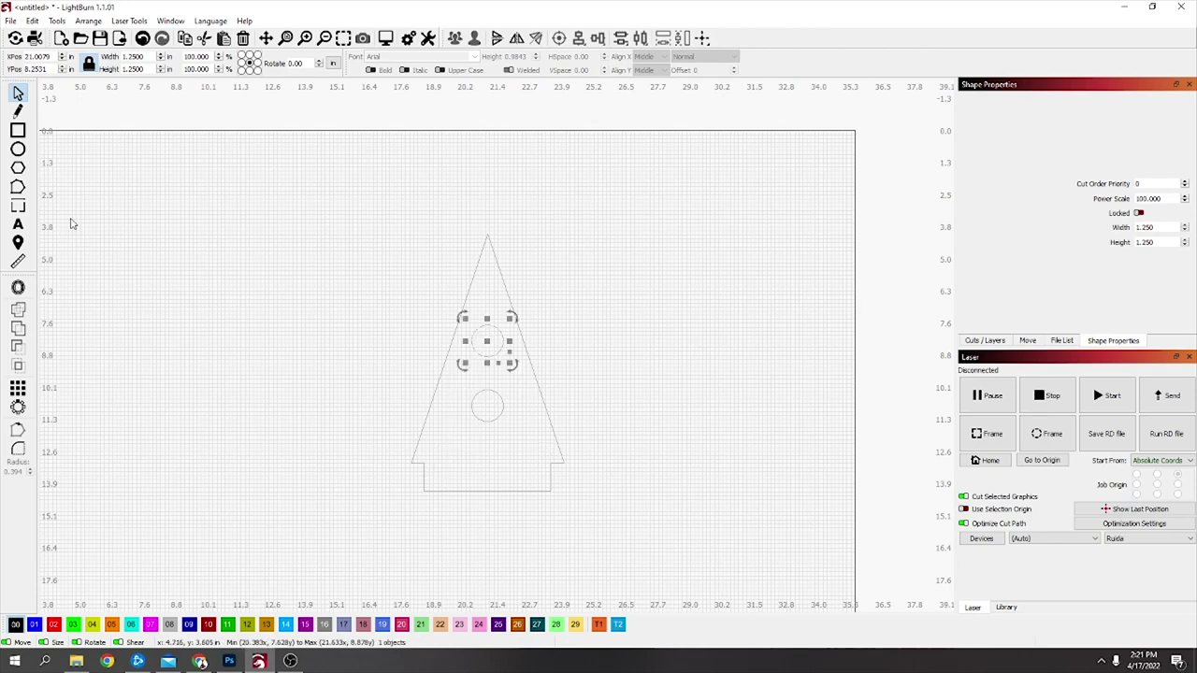
Step: Draw a long thin rectangle, switch units to mm, and set its height to 4 mm
left_click(18, 130)
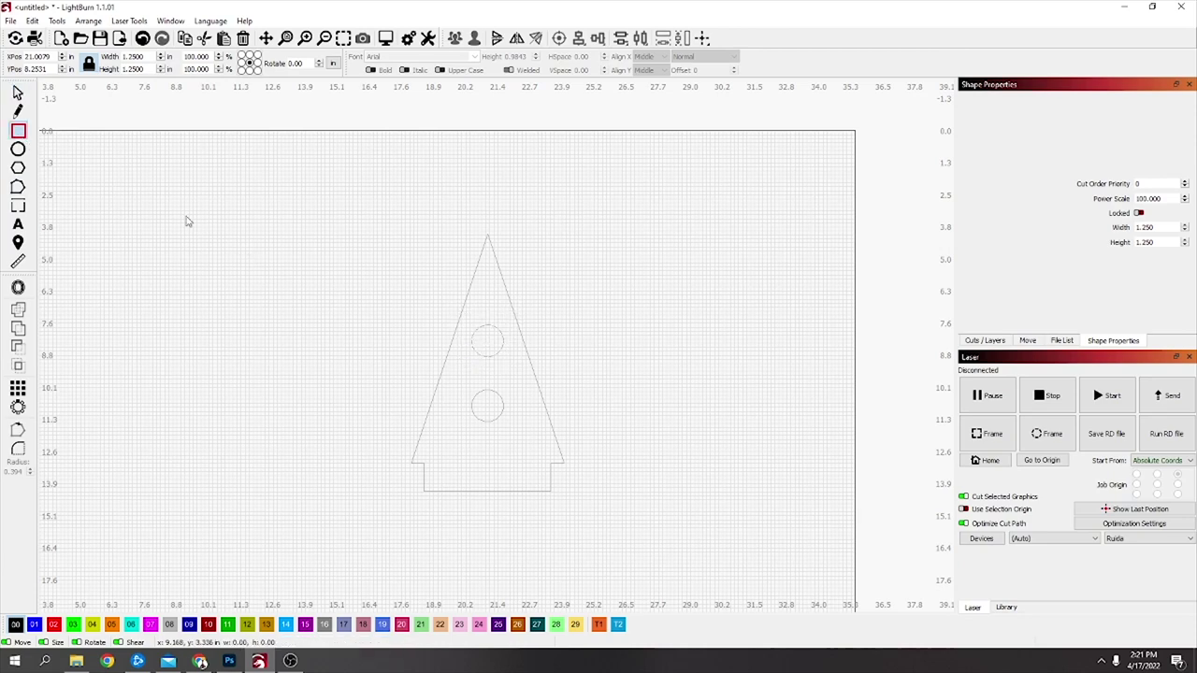
left_click_drag(186, 218, 310, 223)
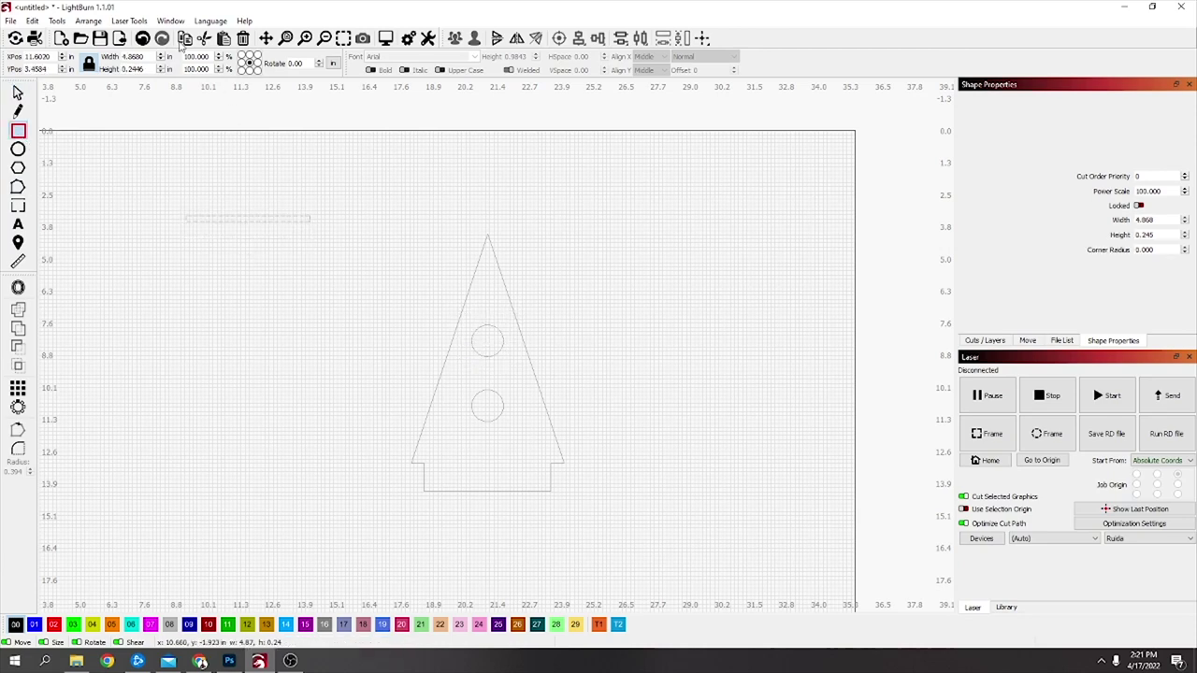
left_click(332, 63)
double_click(138, 69)
type("4")
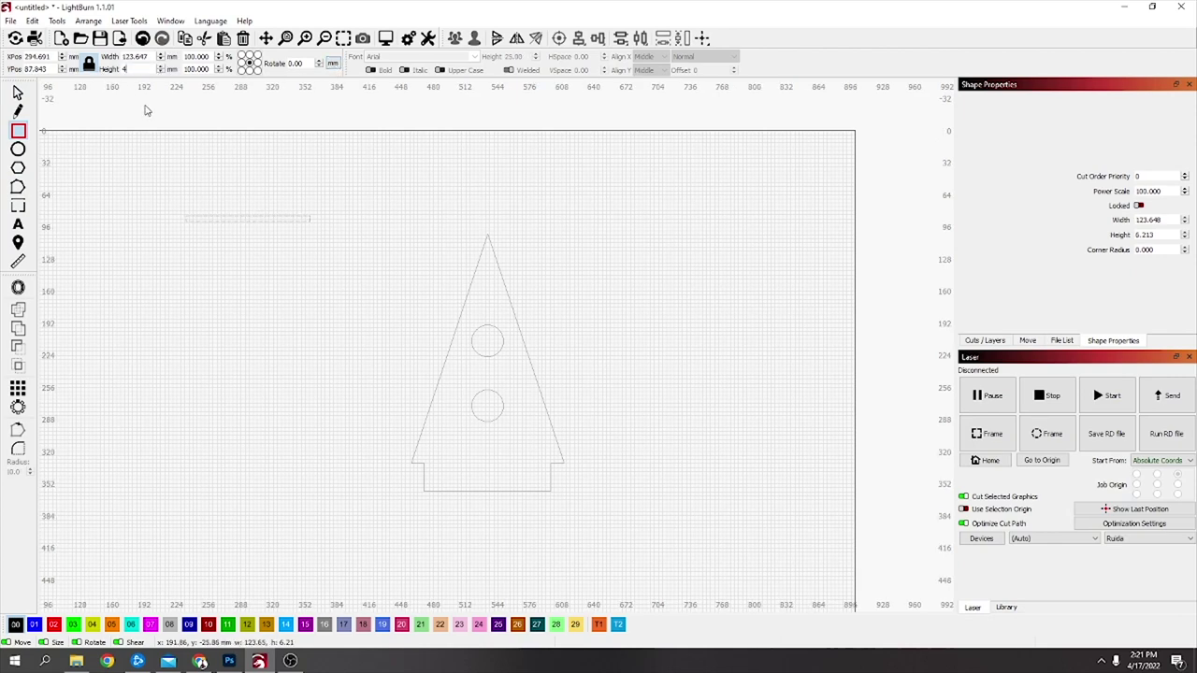
key("Return")
key("Escape")
Step: Place the strip between the holes, duplicate it, and stretch it across the triangle
left_click_drag(247, 218, 489, 387)
scroll(491, 386, "up", 3)
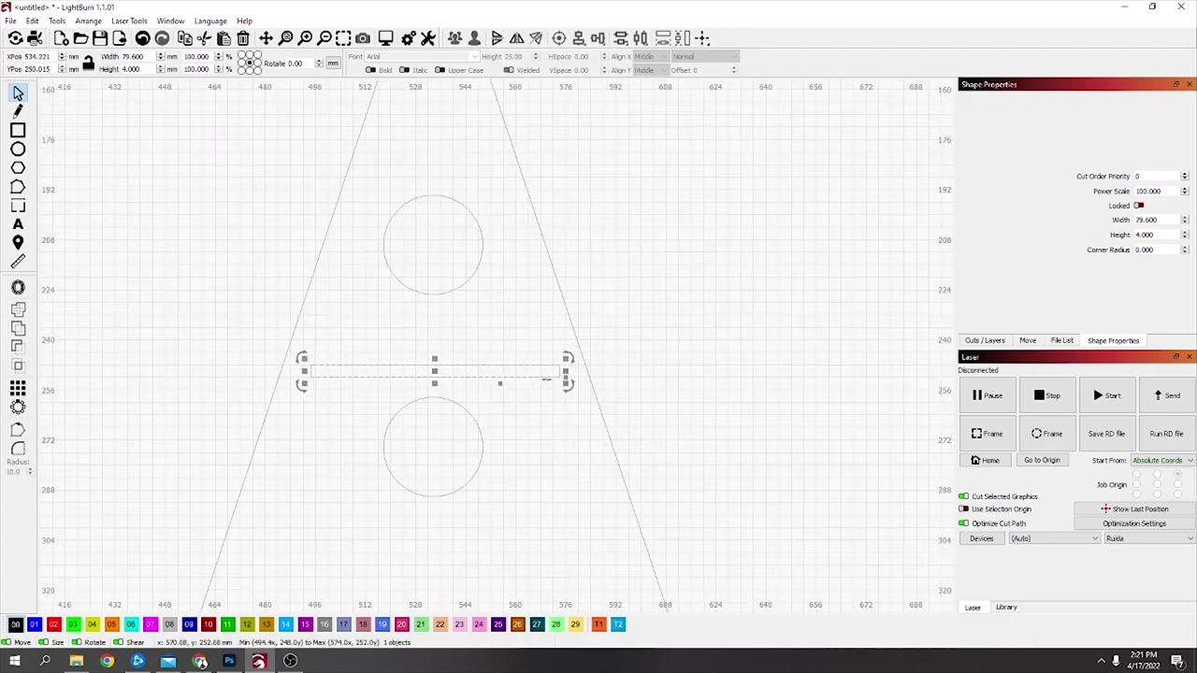
left_click_drag(433, 370, 748, 264)
left_click(426, 374)
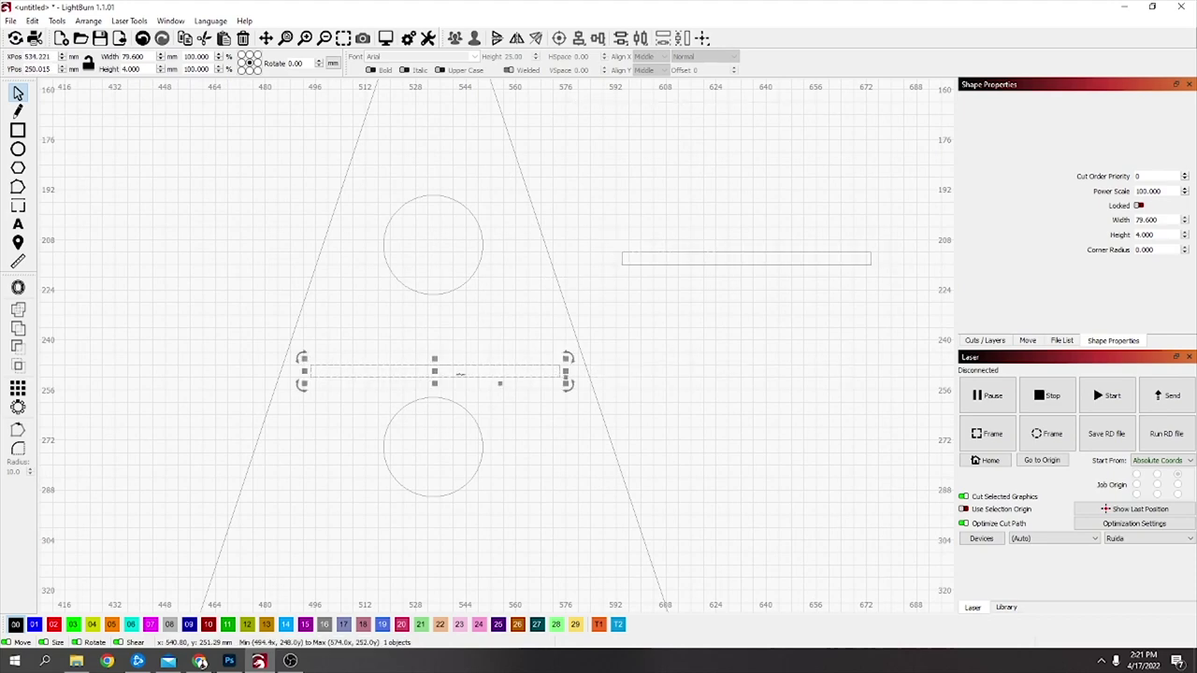
left_click_drag(566, 371, 596, 372)
left_click_drag(299, 374, 277, 373)
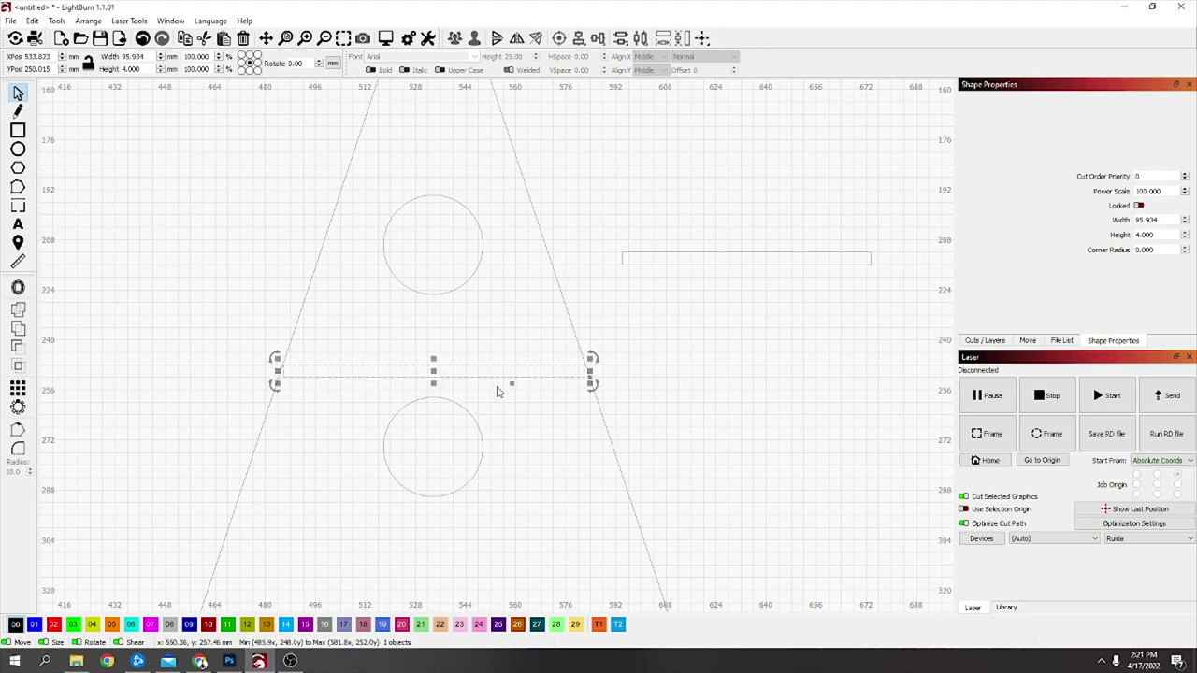
left_click_drag(741, 264, 432, 371)
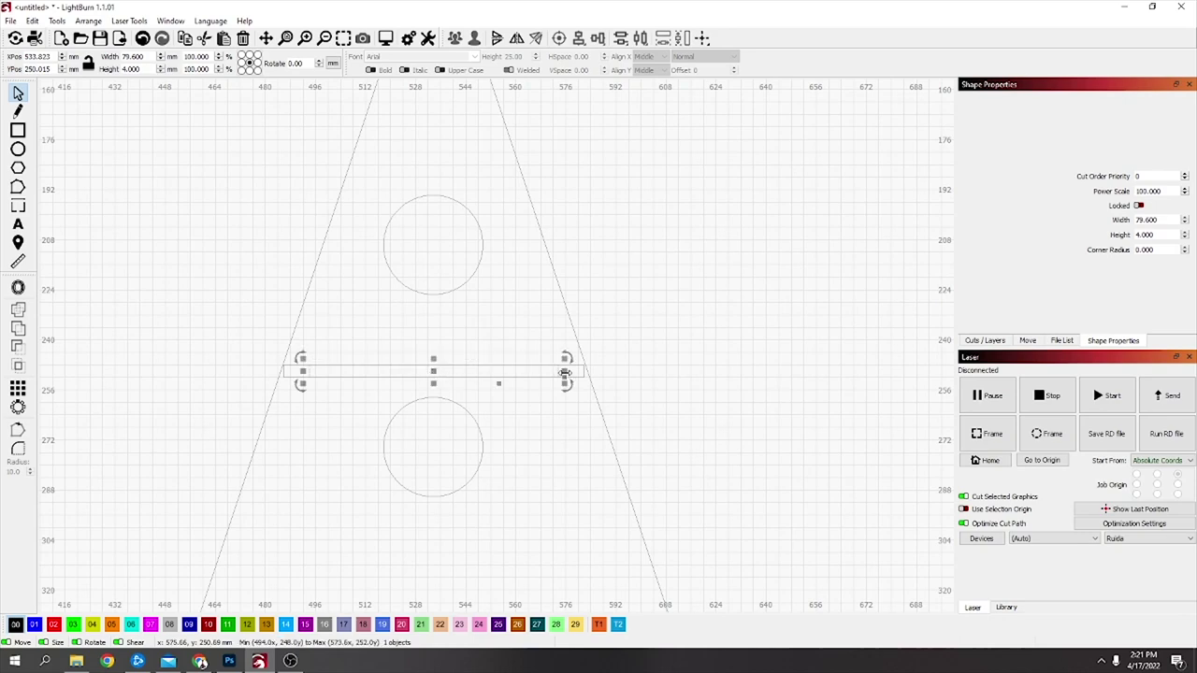
left_click_drag(564, 372, 498, 372)
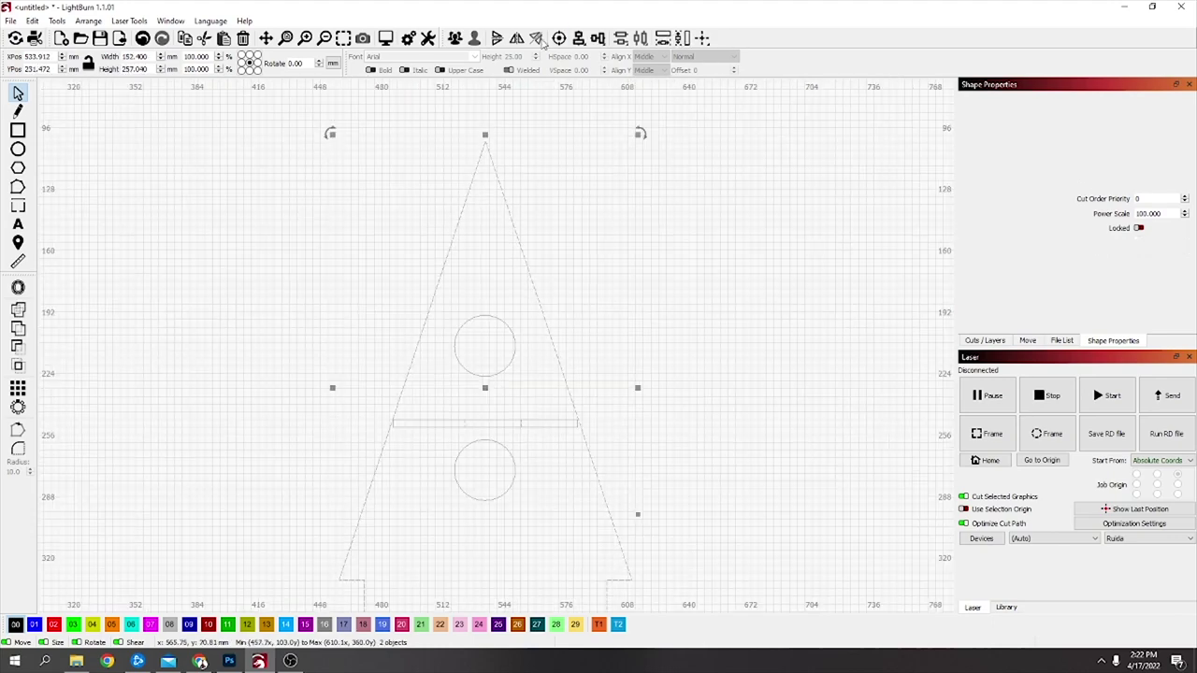
Step: Move one strip lower in the triangle and shift the between-holes strip left
scroll(541, 428, "up", 3)
scroll(563, 432, "down", 3)
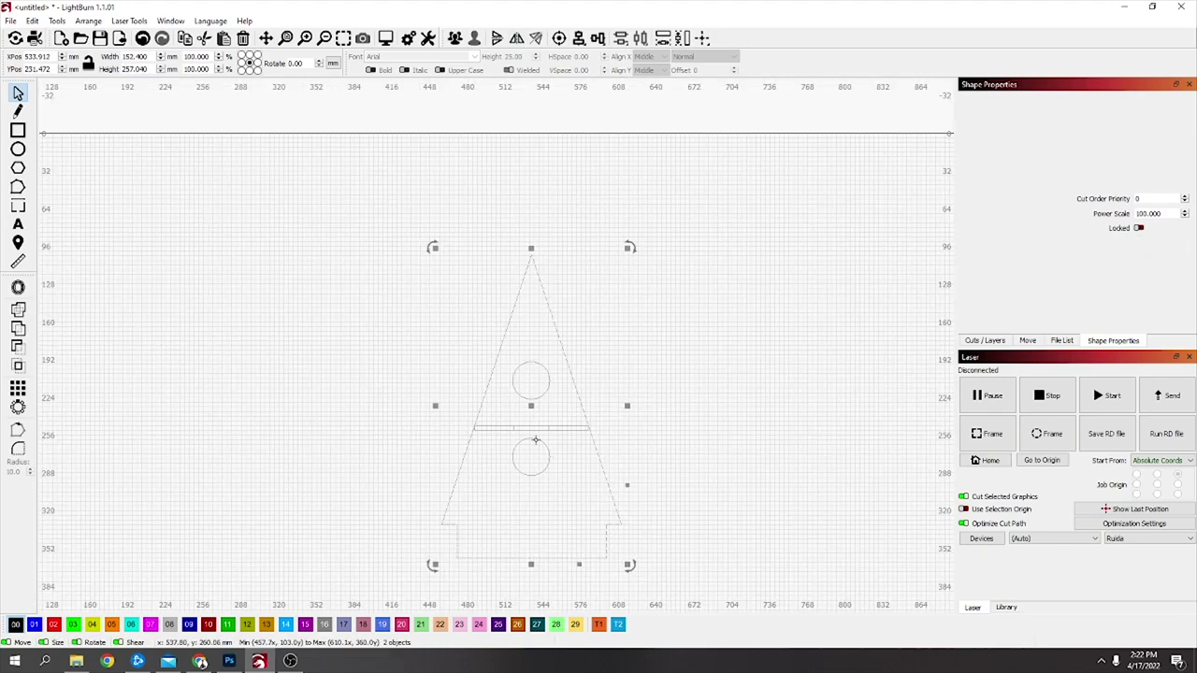
left_click(575, 430)
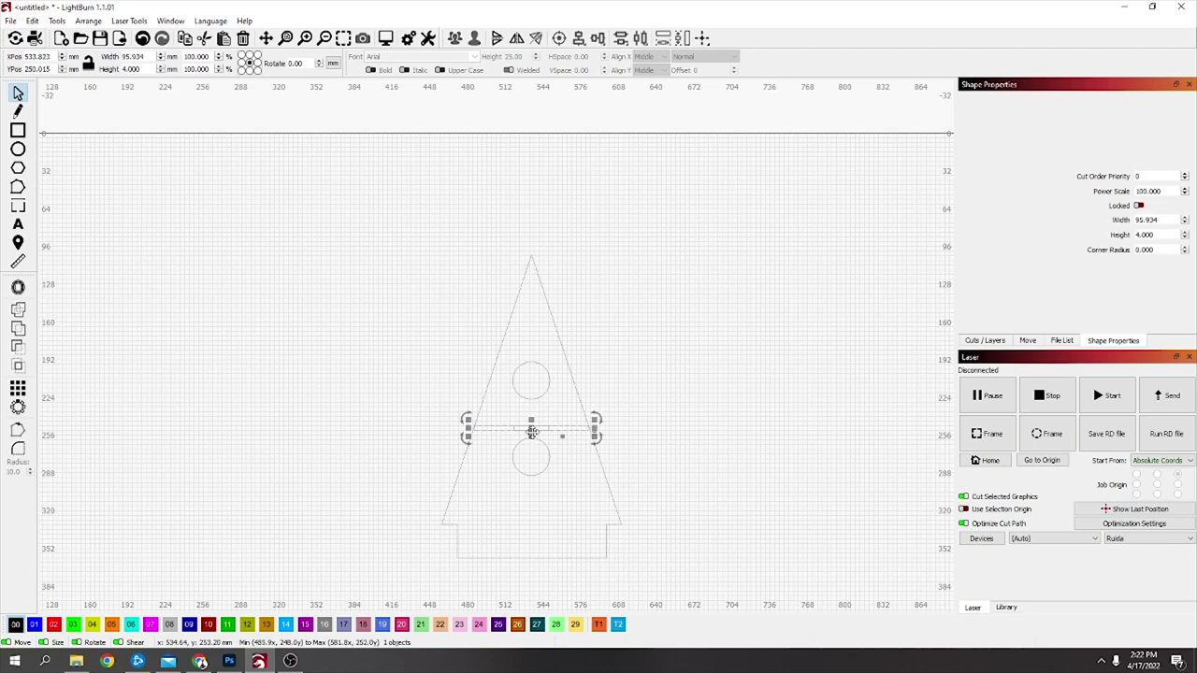
left_click_drag(531, 431, 531, 502)
left_click(498, 431)
left_click_drag(534, 429, 318, 429)
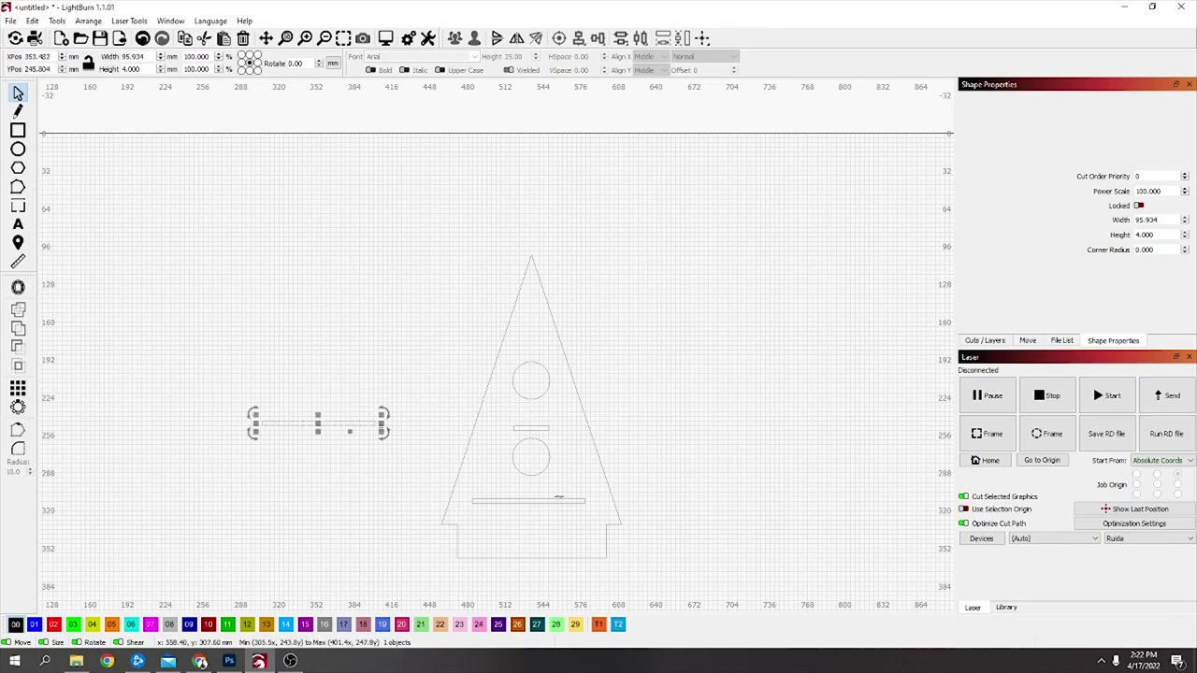
Step: Stretch the lower strip to about 135.8 mm so its ends meet the sloping sides
left_click(566, 503)
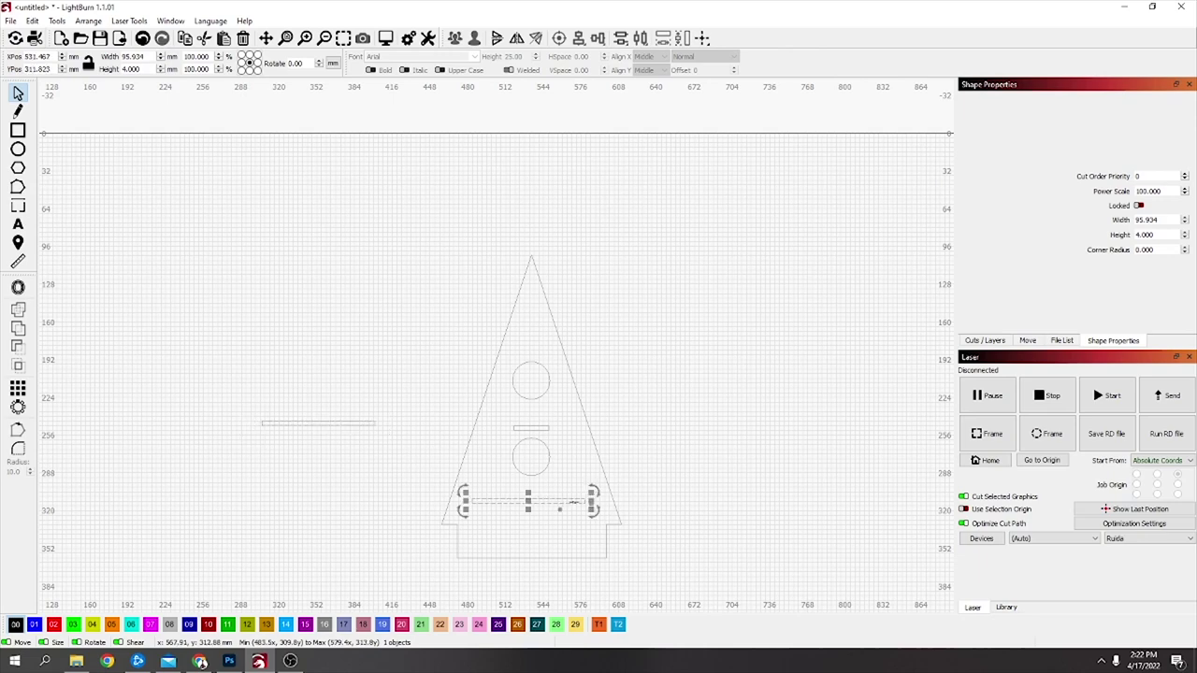
left_click_drag(592, 502, 620, 503)
left_click_drag(464, 502, 440, 503)
left_click_drag(532, 500, 531, 499)
scroll(554, 497, "up", 6)
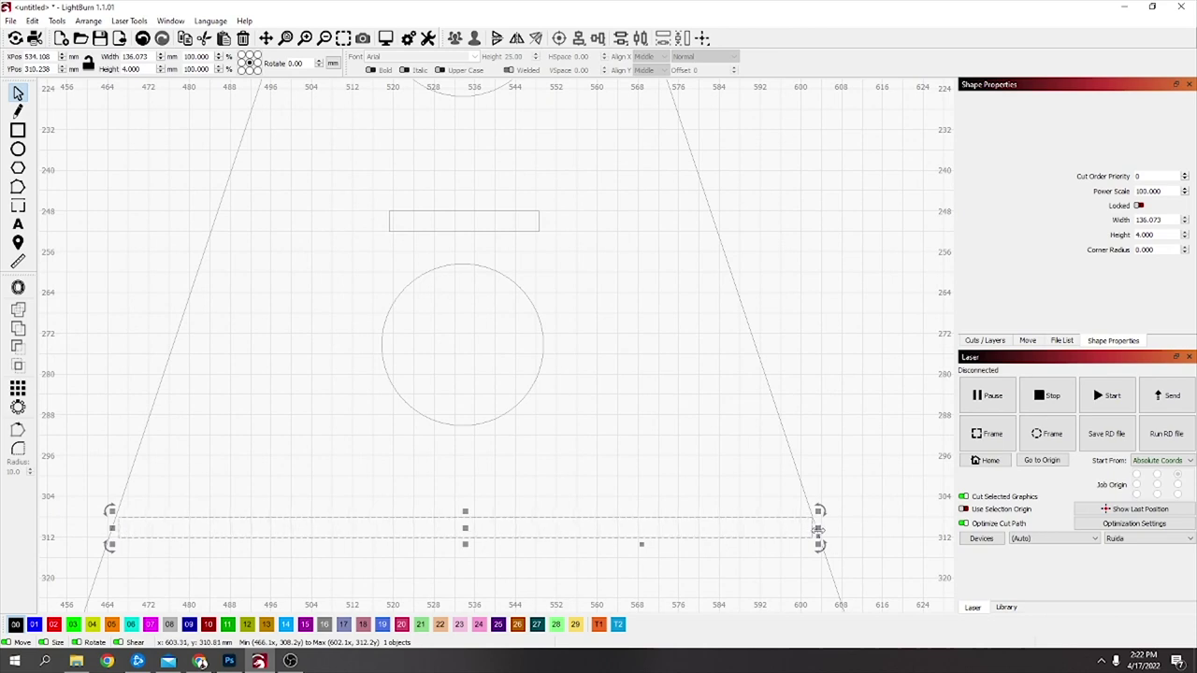
left_click_drag(816, 528, 817, 529)
scroll(510, 529, "down", 5)
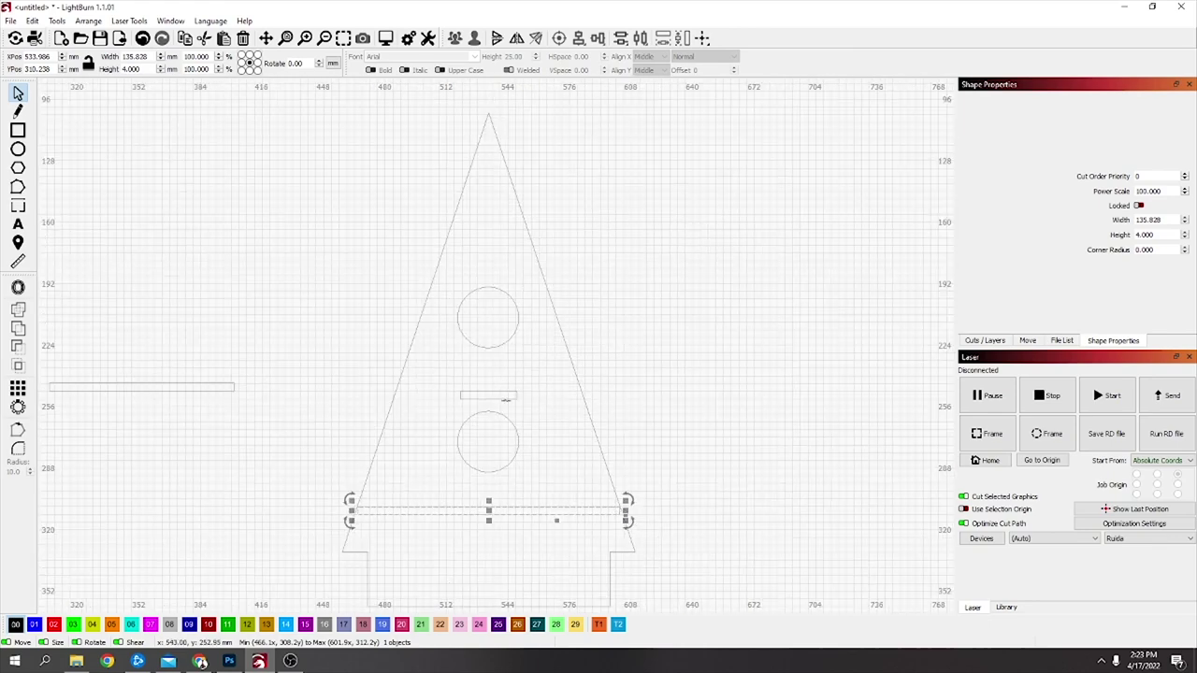
Step: Move the small slot onto the base line, aligned with the guides
left_click(506, 399)
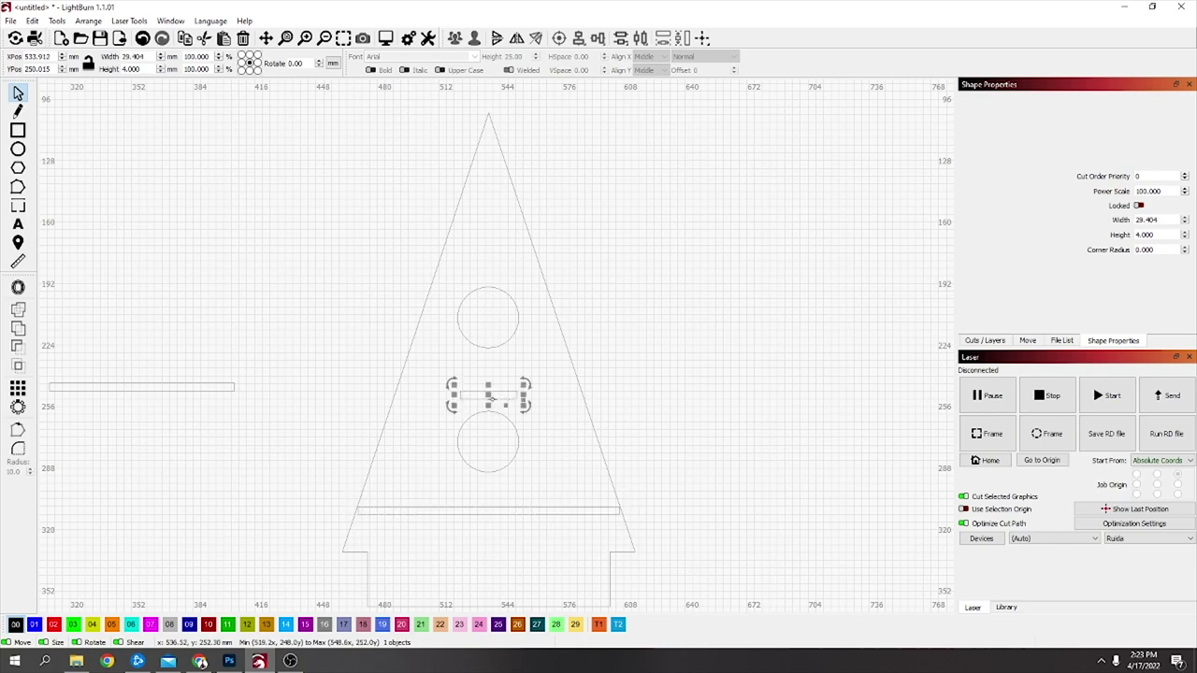
left_click_drag(488, 399, 488, 510)
scroll(486, 511, "up", 6)
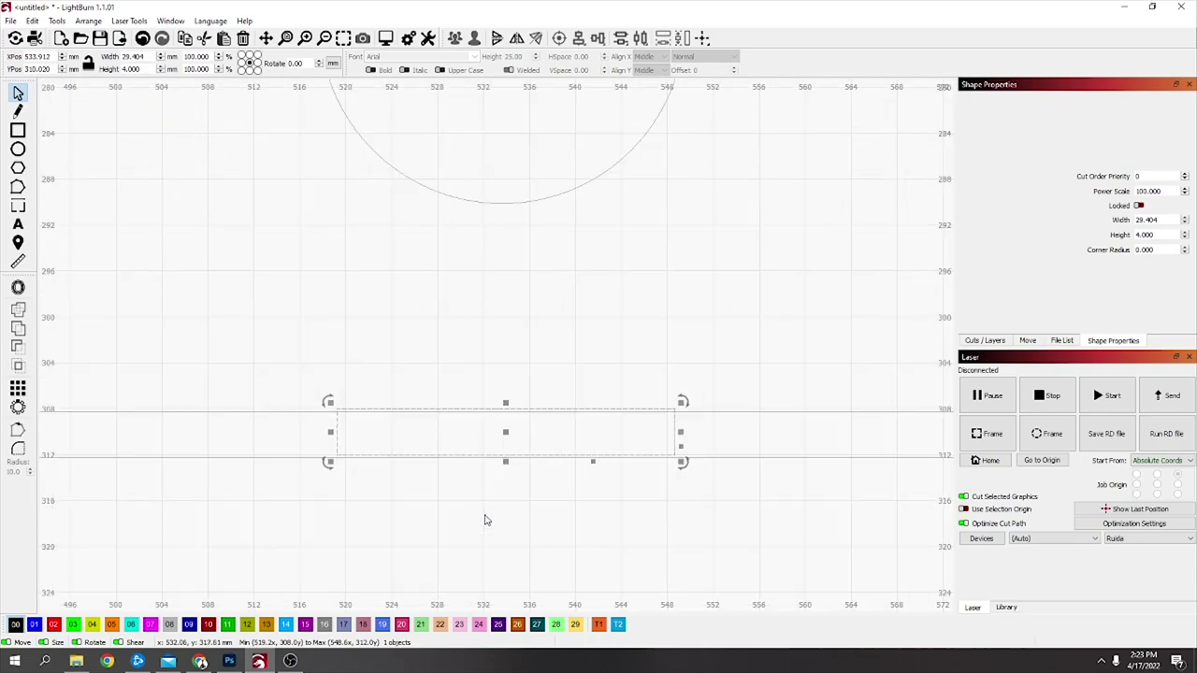
left_click_drag(505, 430, 505, 435)
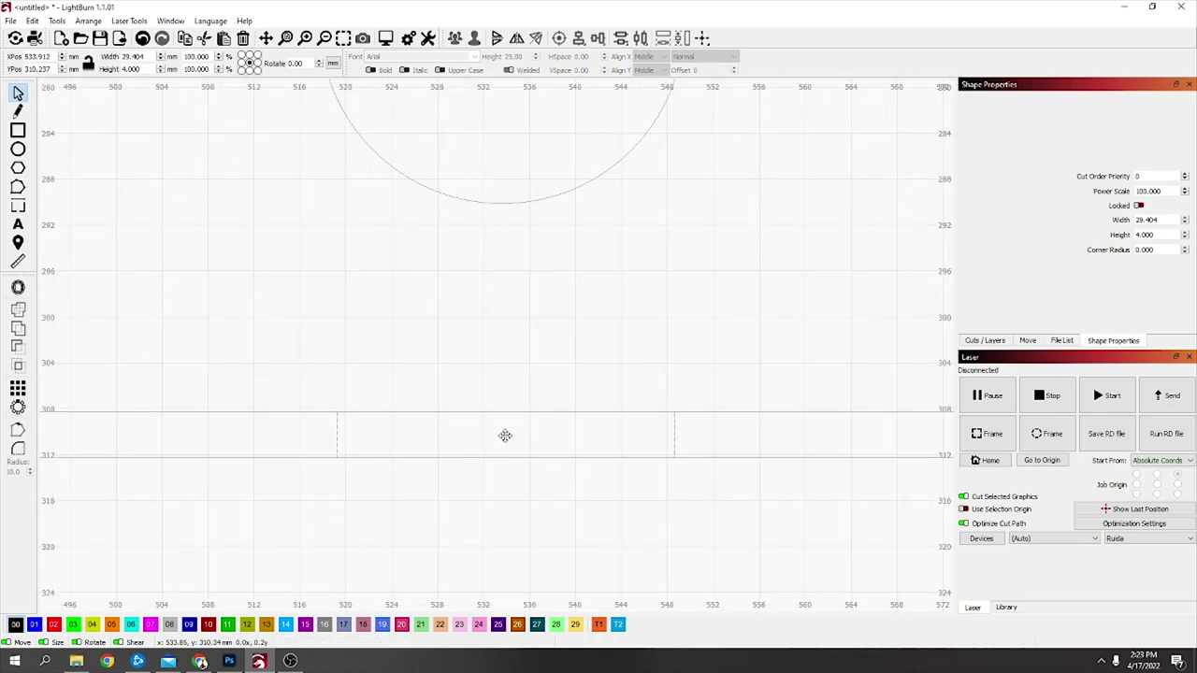
scroll(466, 488, "down", 6)
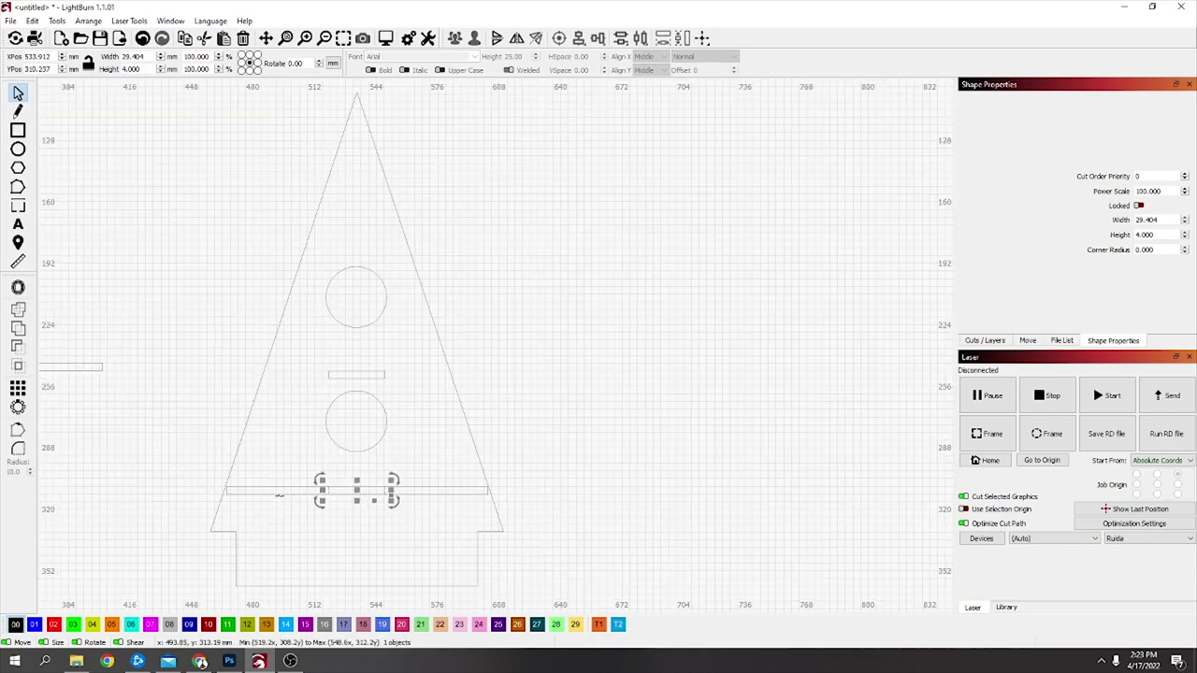
Step: Park the long base bar to the left of the front panel
left_click(279, 492)
scroll(280, 514, "down", 2)
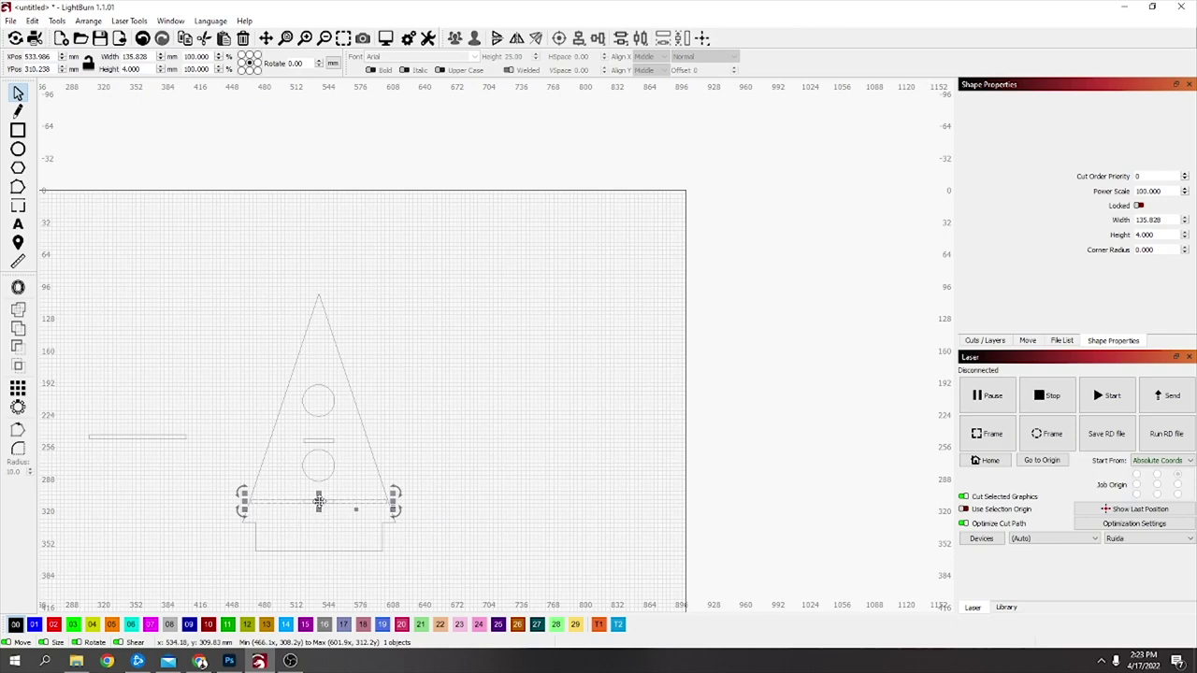
left_click_drag(319, 502, 137, 495)
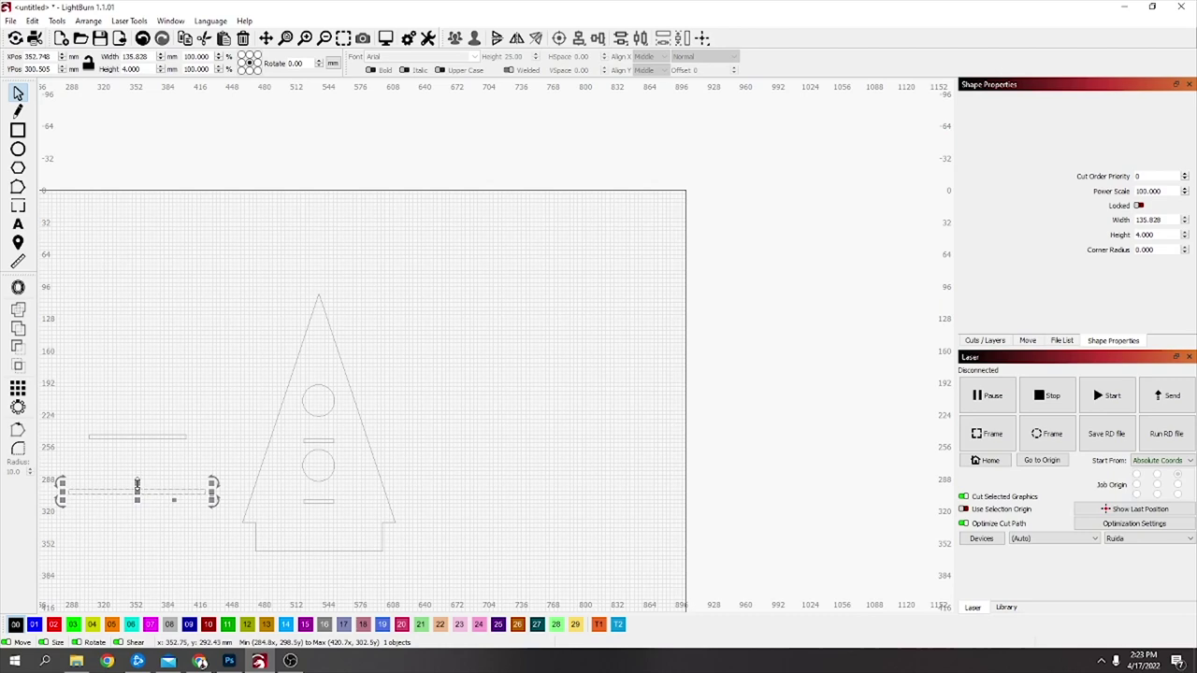
left_click_drag(136, 484, 141, 517)
Step: Switch units to inches and set the base bar's height to 4 in
left_click(332, 63)
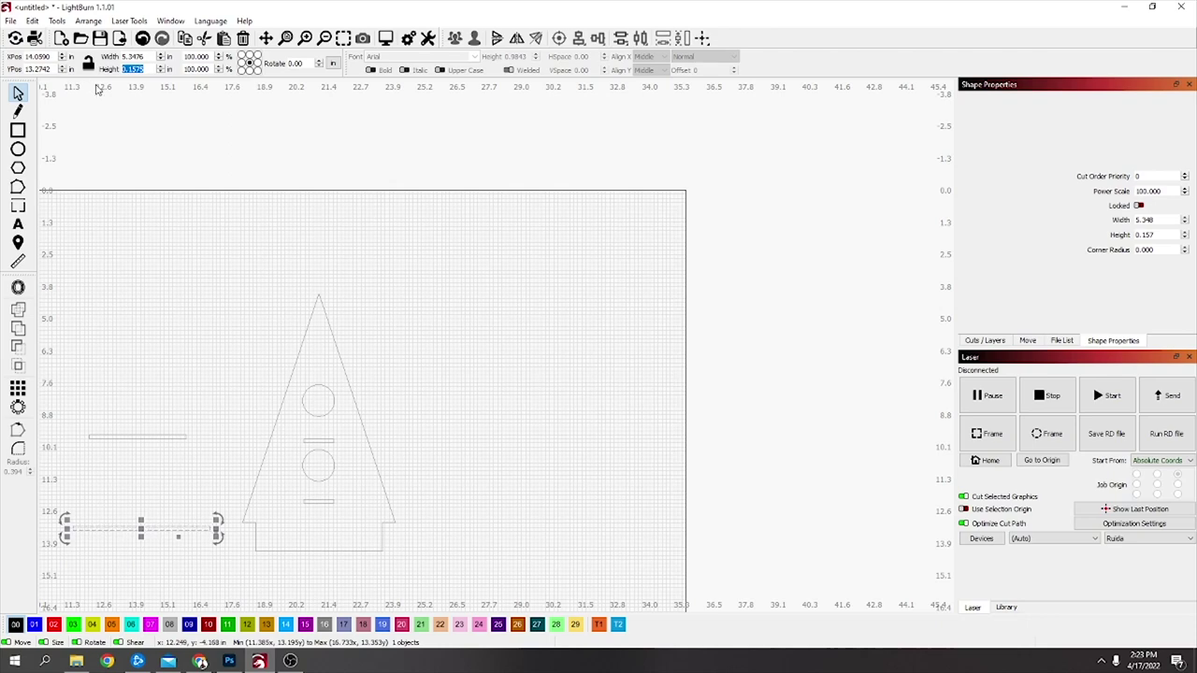
type("4")
key("Return")
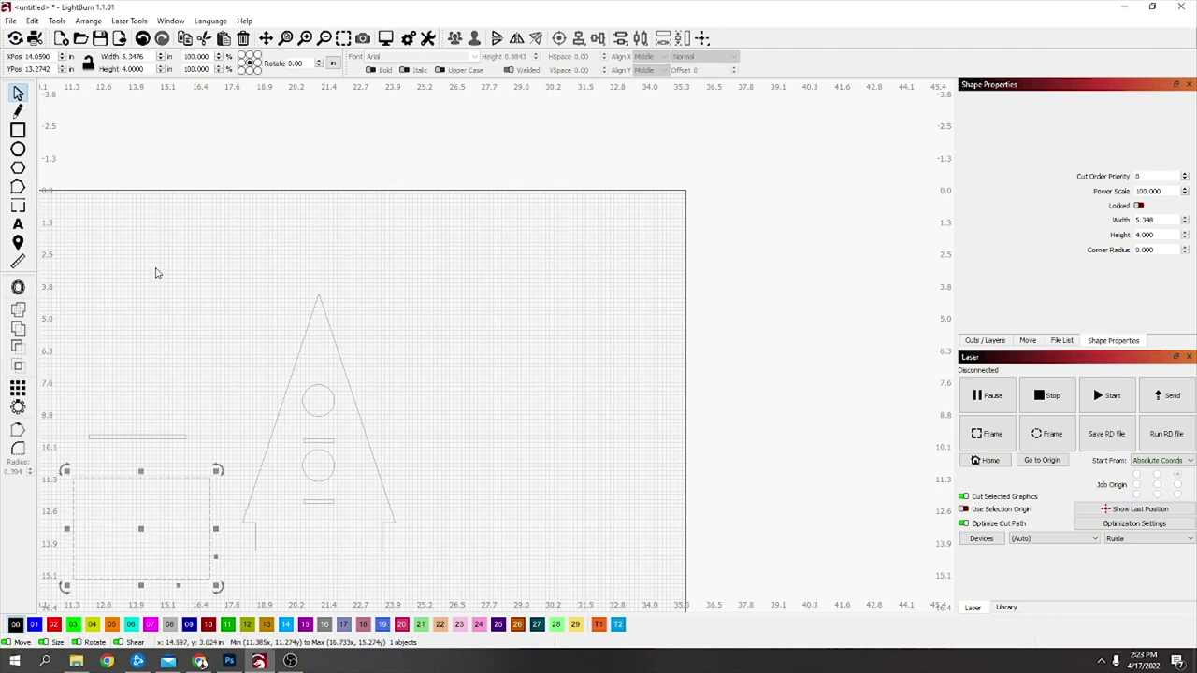
Step: Set the second bar's height to 4 in and move it above the first platform
left_click(149, 436)
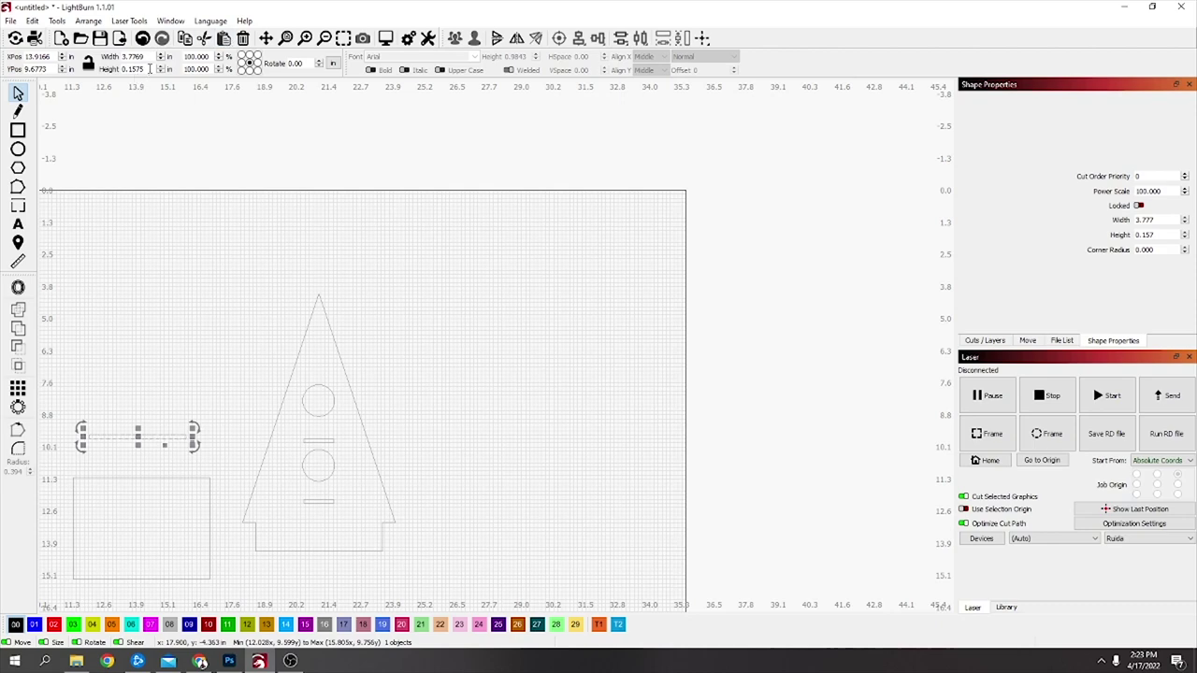
left_click_drag(150, 69, 119, 74)
type("4")
key("Return")
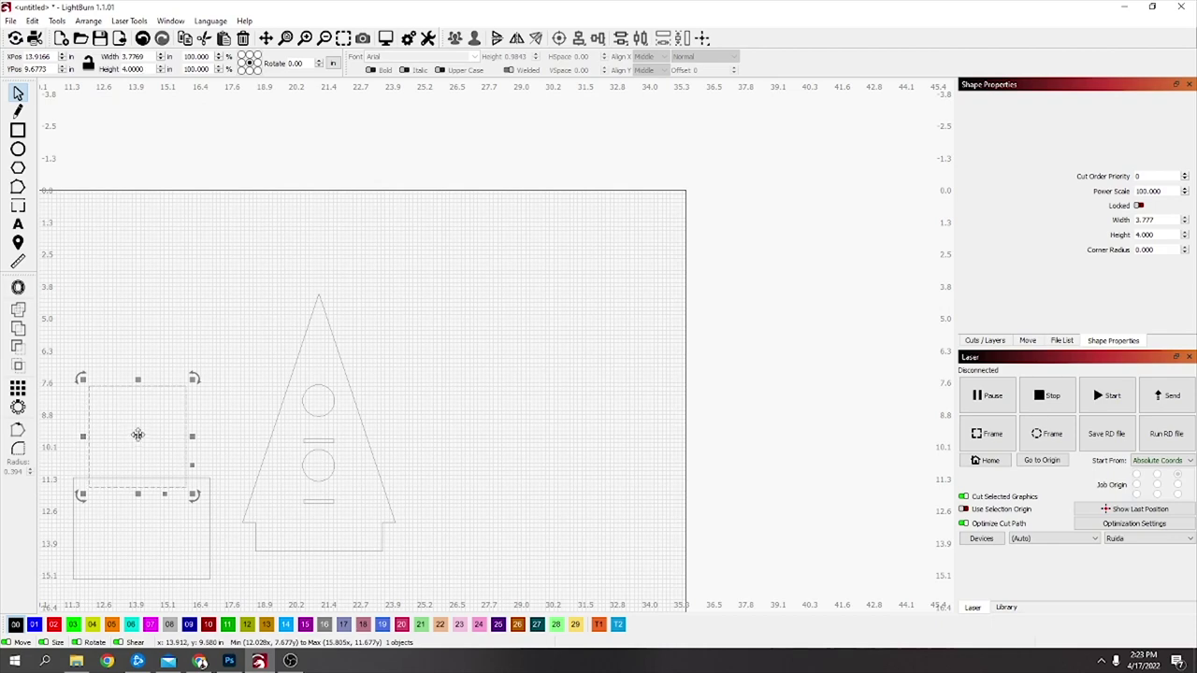
left_click_drag(136, 434, 140, 365)
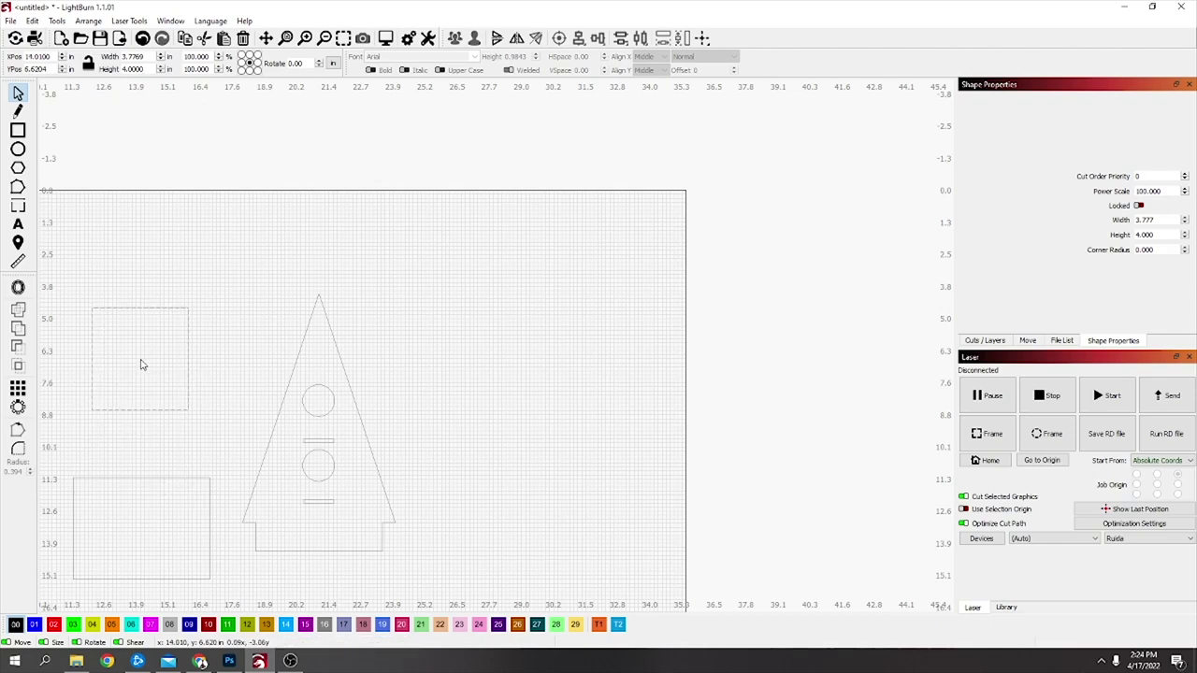
mouse_move(141, 364)
left_mouse_down()
mouse_move(315, 387)
mouse_move(225, 351)
mouse_move(150, 359)
left_mouse_up()
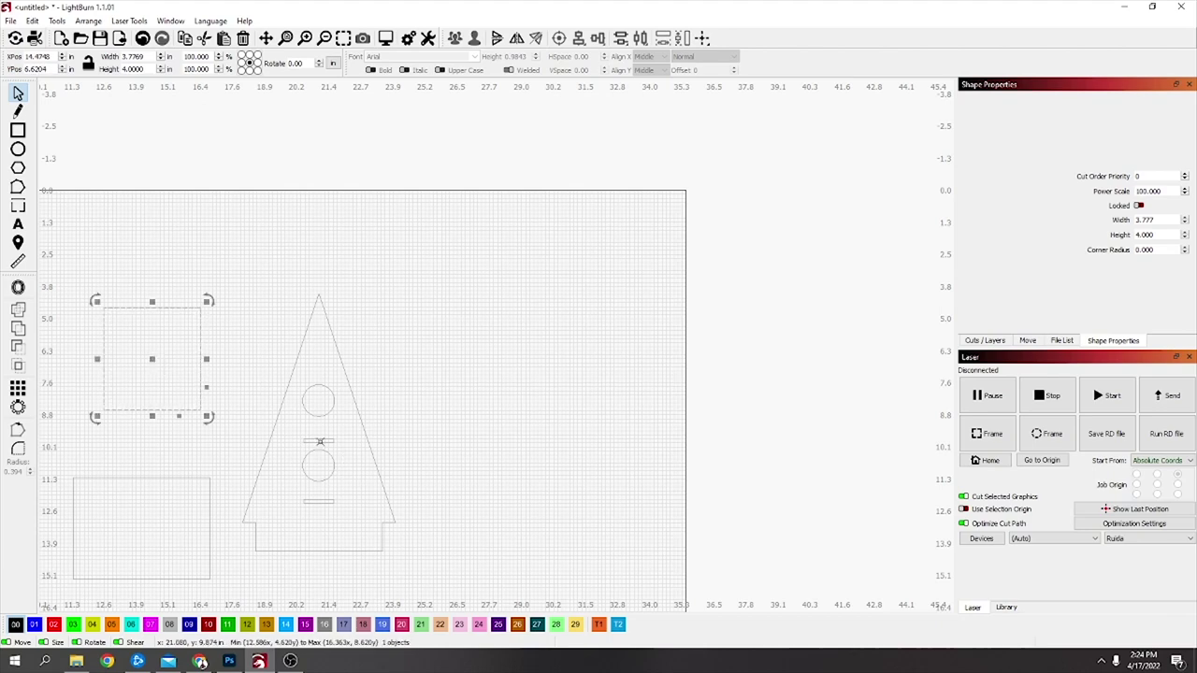
left_click(320, 441)
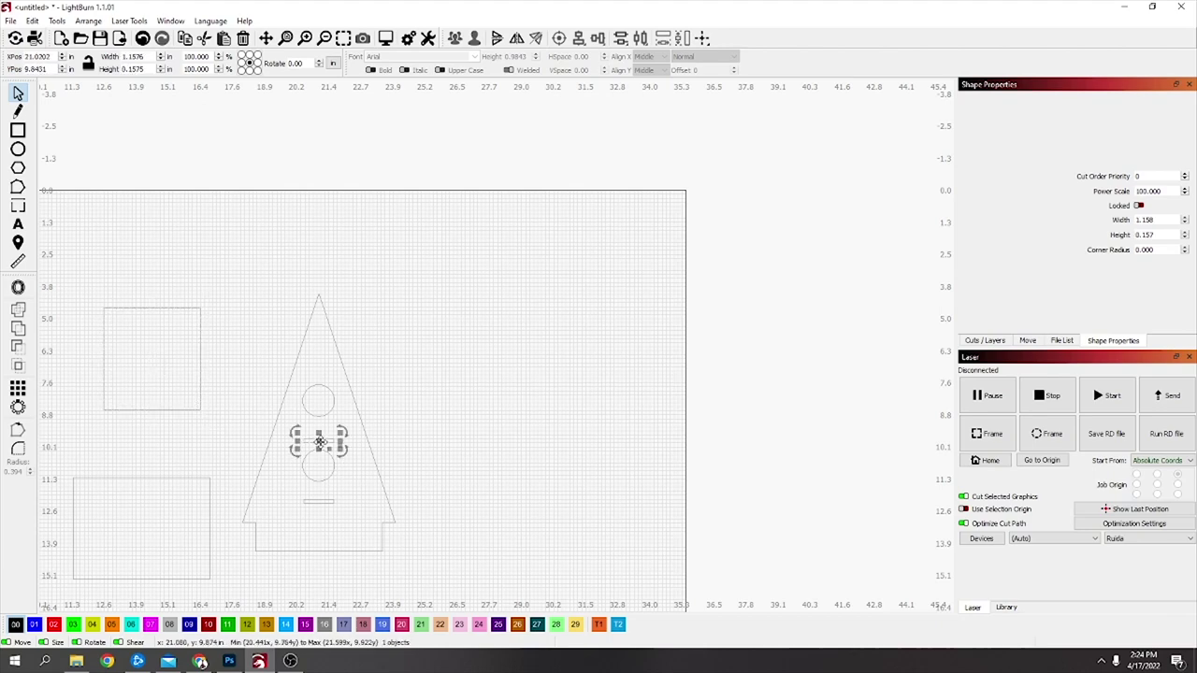
left_click(277, 433)
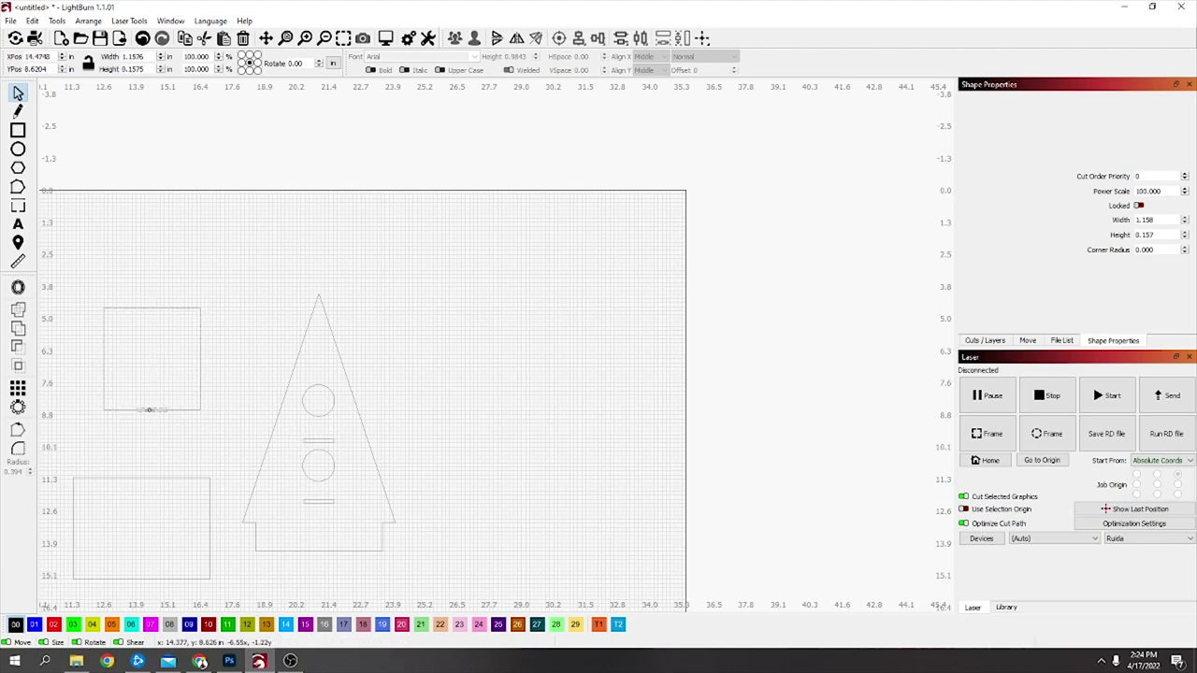
Step: Centre the slot horizontally on the upper platform rectangle
scroll(148, 410, "up", 8)
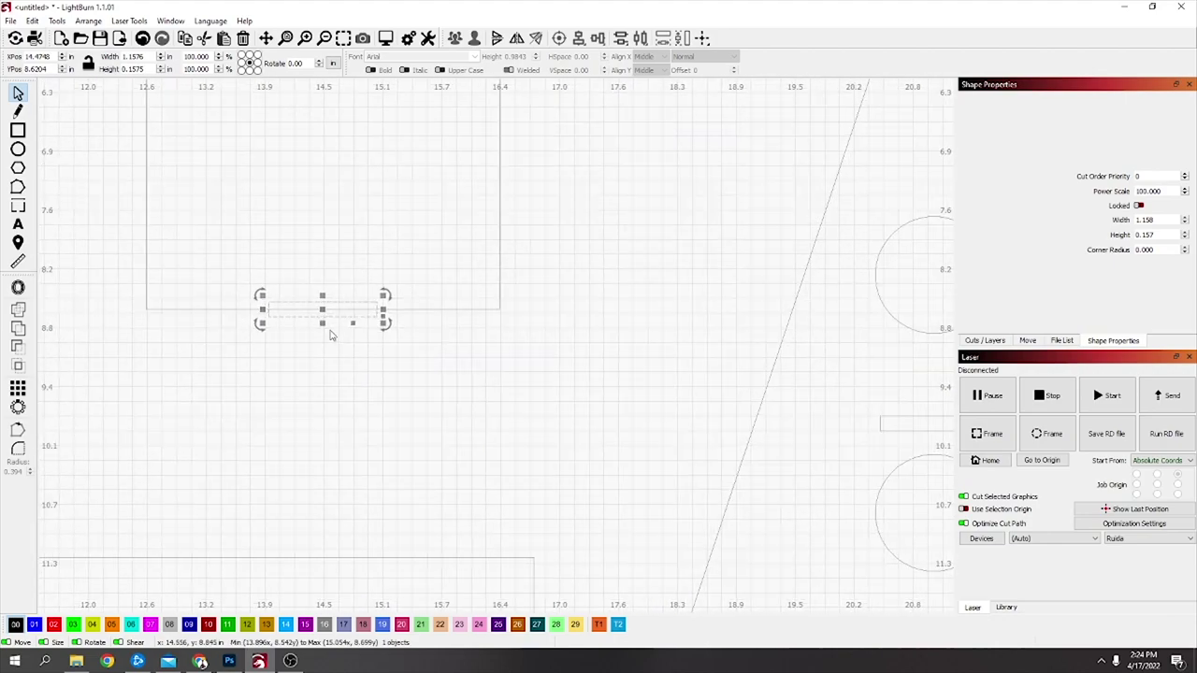
left_click(434, 309, "shift")
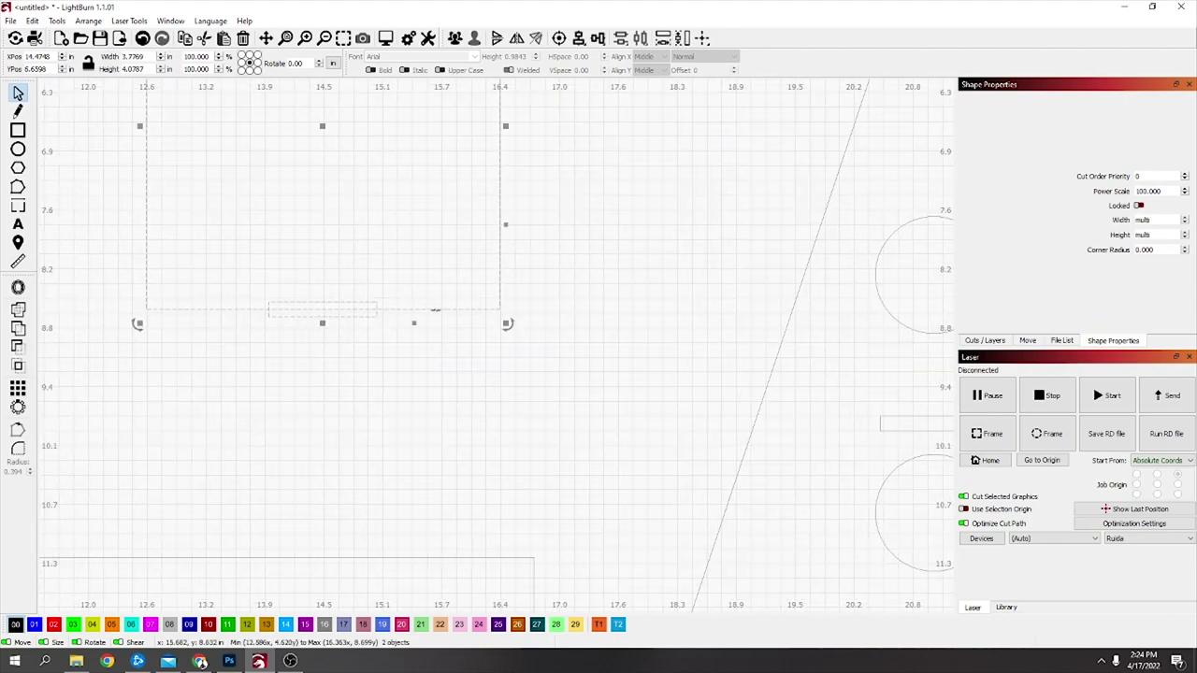
left_click(597, 37)
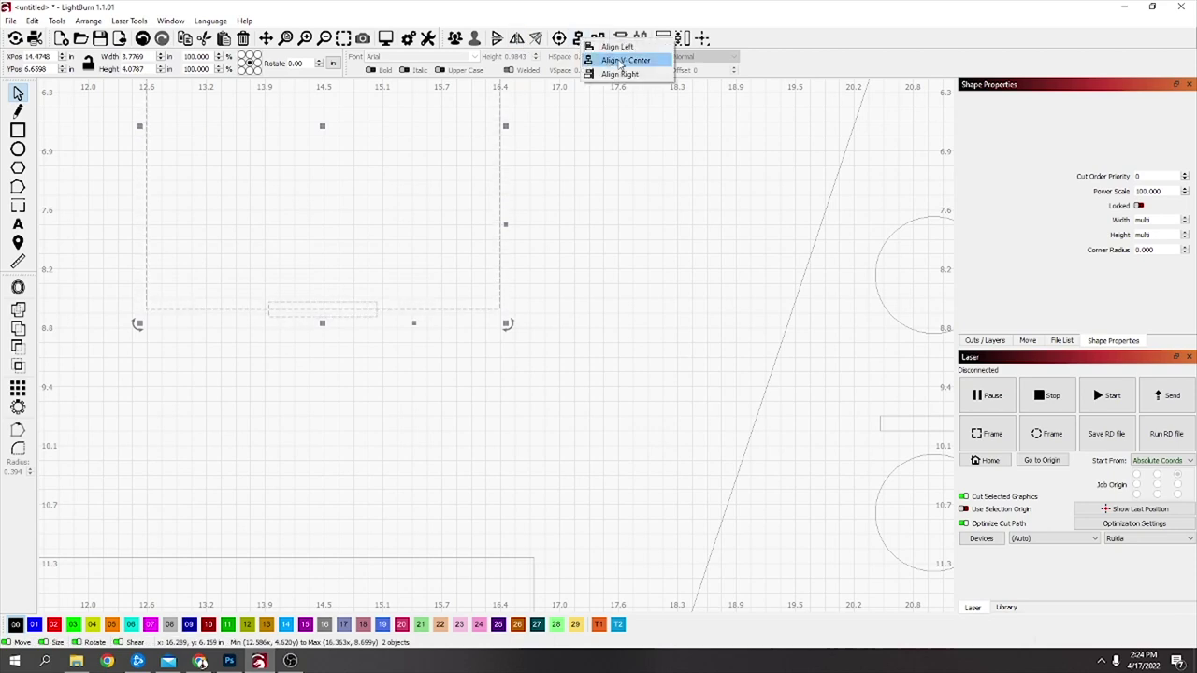
left_click(621, 62)
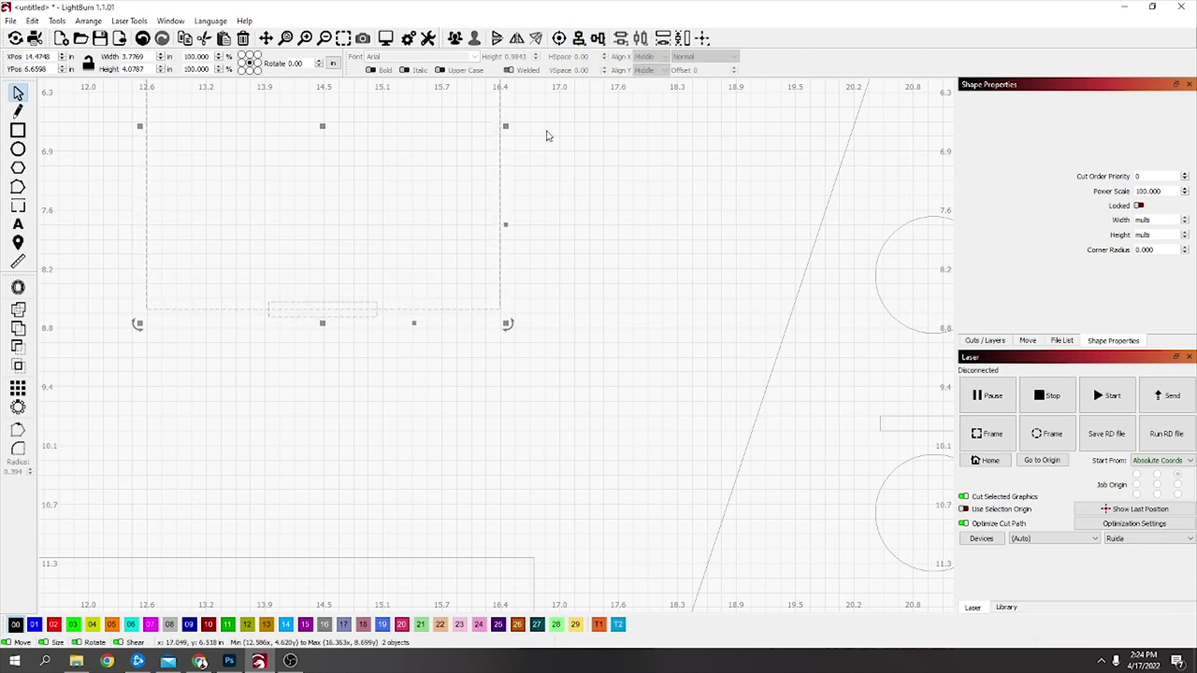
left_click(334, 329)
Step: Stretch the tab to overlap the rectangle's edge and weld them into one 4.158 in outline
left_click(329, 317)
scroll(462, 339, "up", 3)
left_click_drag(308, 347, 514, 352)
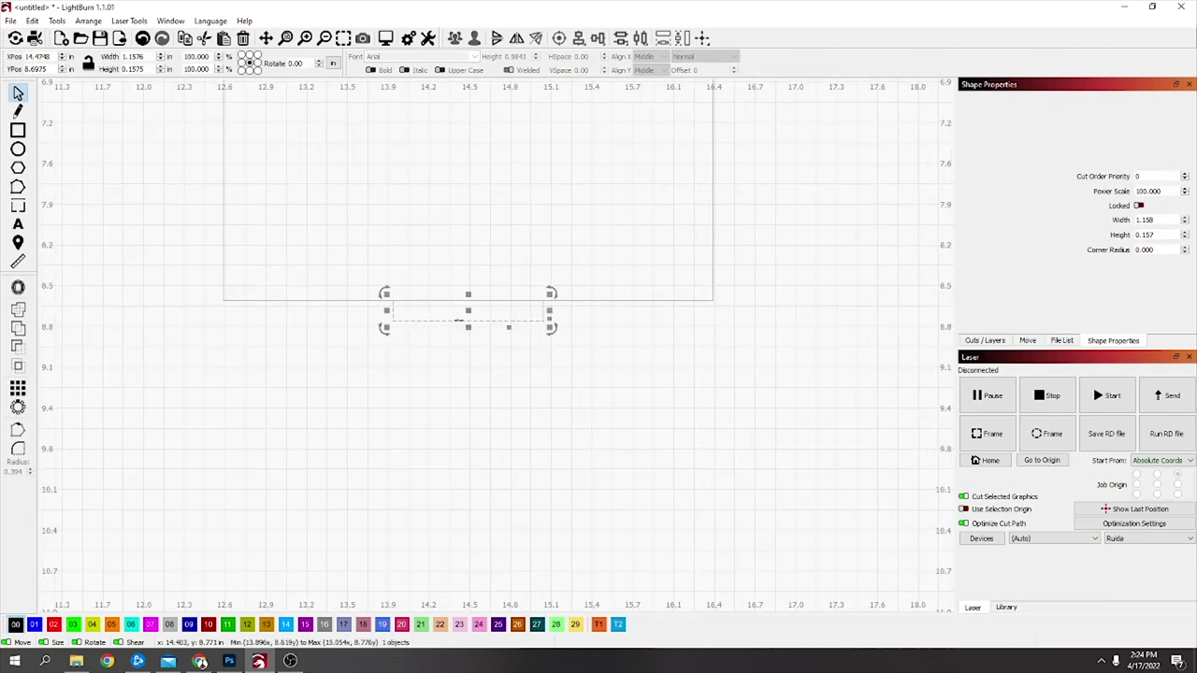
scroll(402, 306, "up", 3)
scroll(409, 311, "up", 2)
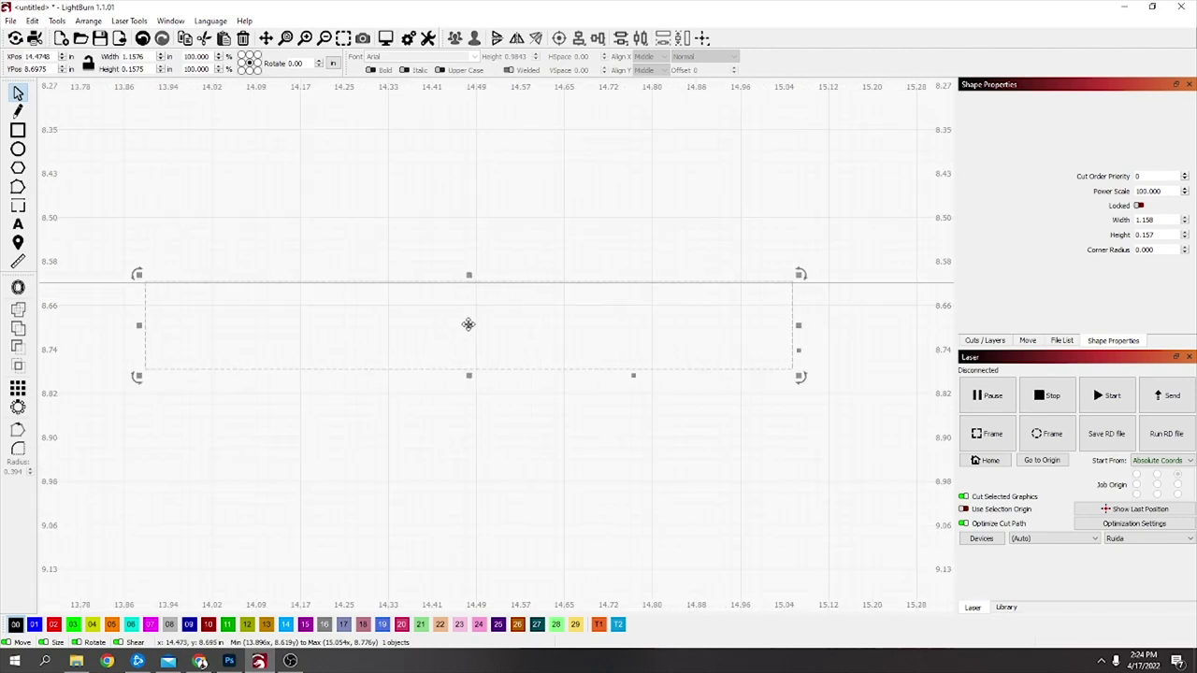
left_click_drag(469, 324, 468, 324)
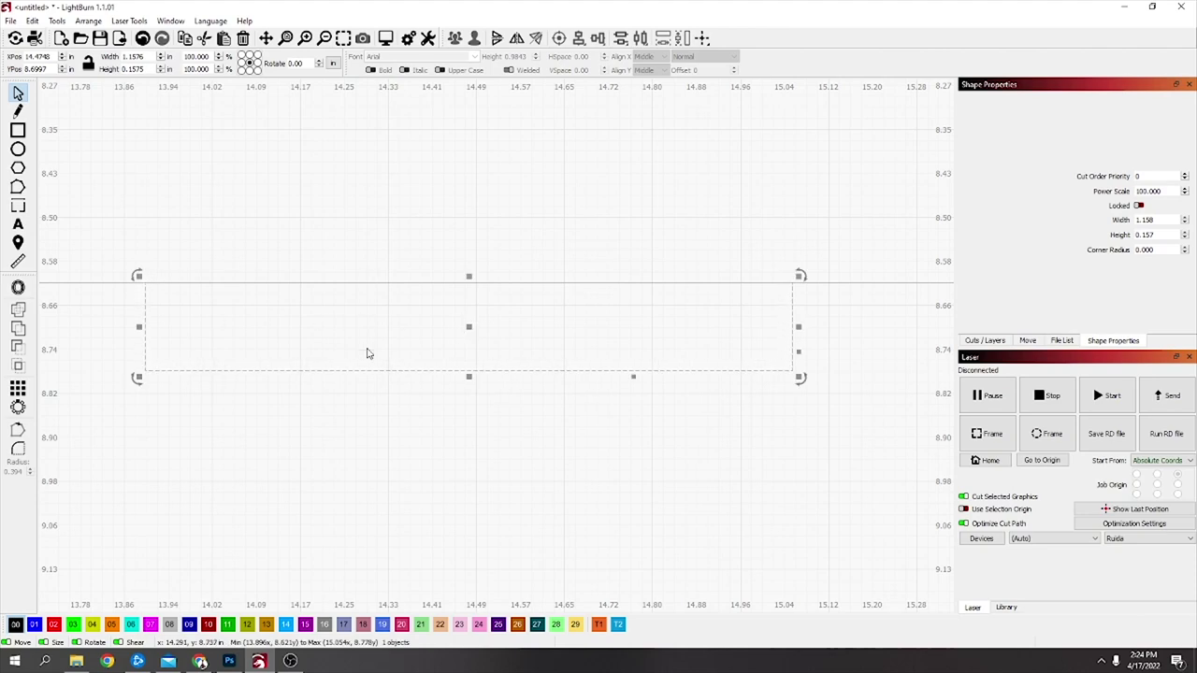
scroll(398, 387, "down", 4)
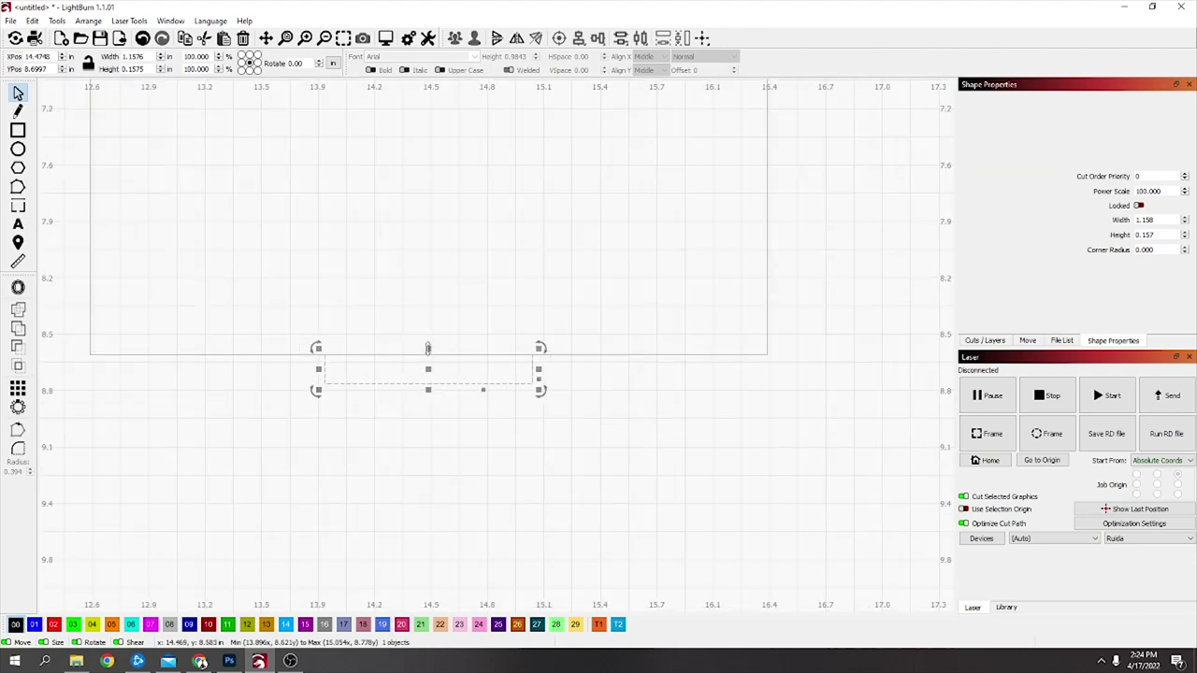
mouse_move(429, 342)
left_mouse_down()
mouse_move(449, 278)
mouse_move(438, 339)
left_mouse_up()
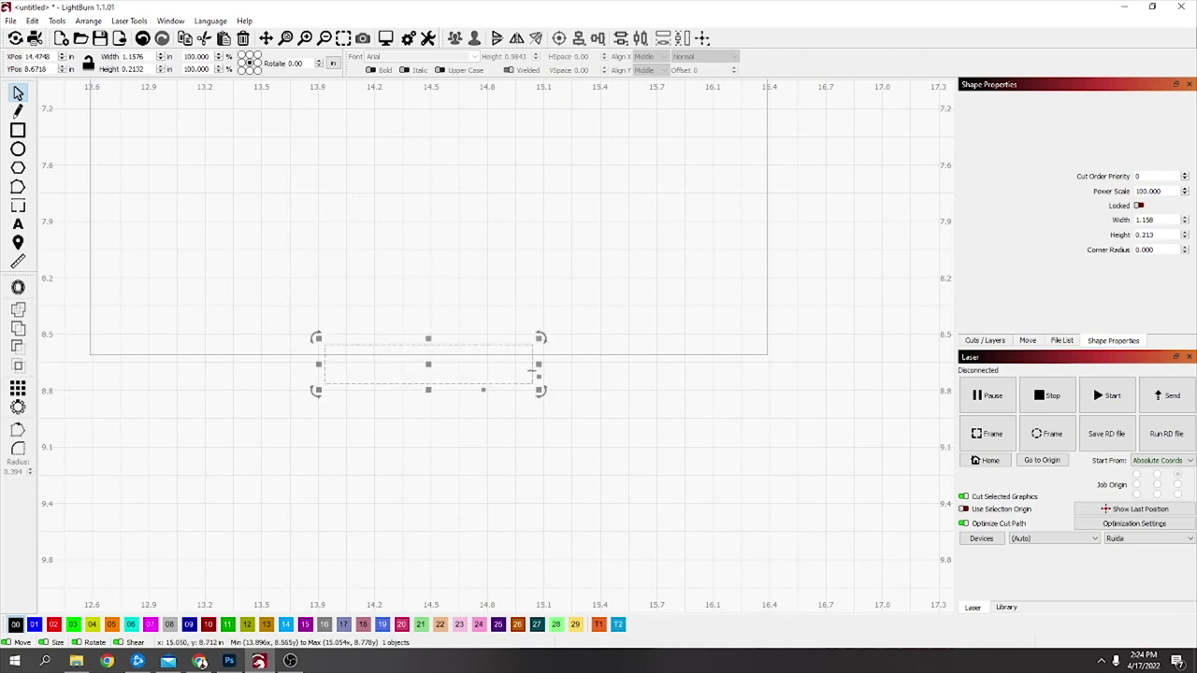
left_click(513, 355, "shift")
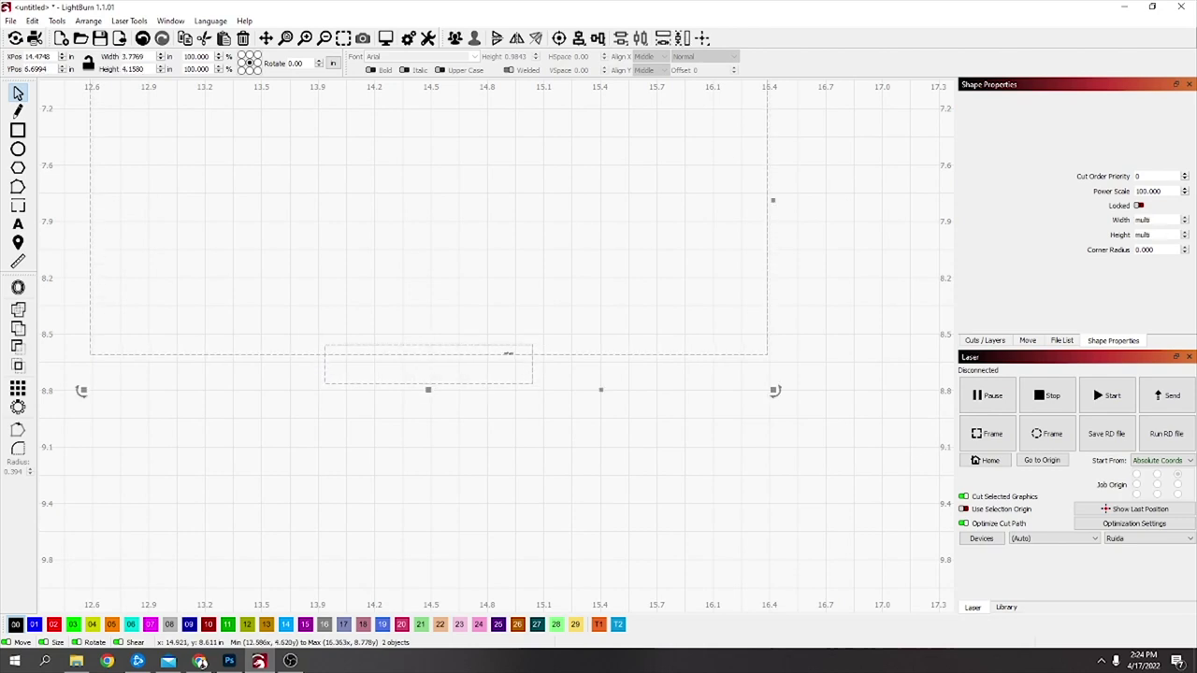
left_click(18, 329)
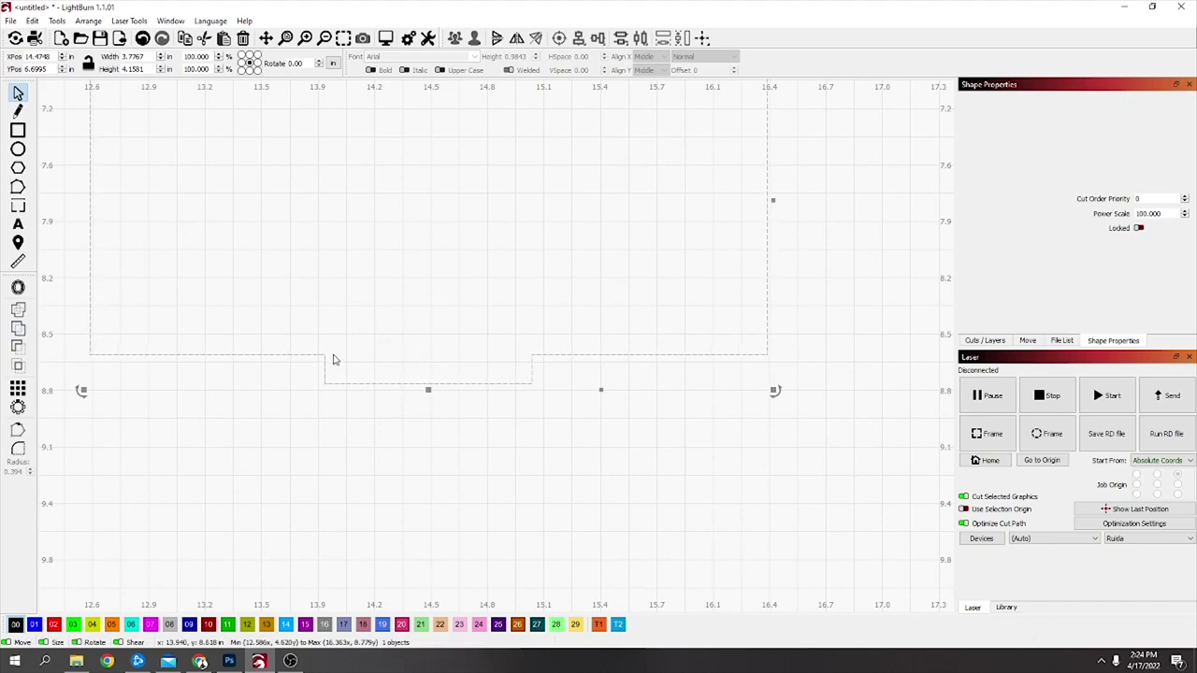
Step: Place the slot on the square's top edge and weld it into the outline
scroll(555, 426, "down", 4)
scroll(863, 491, "down", 2)
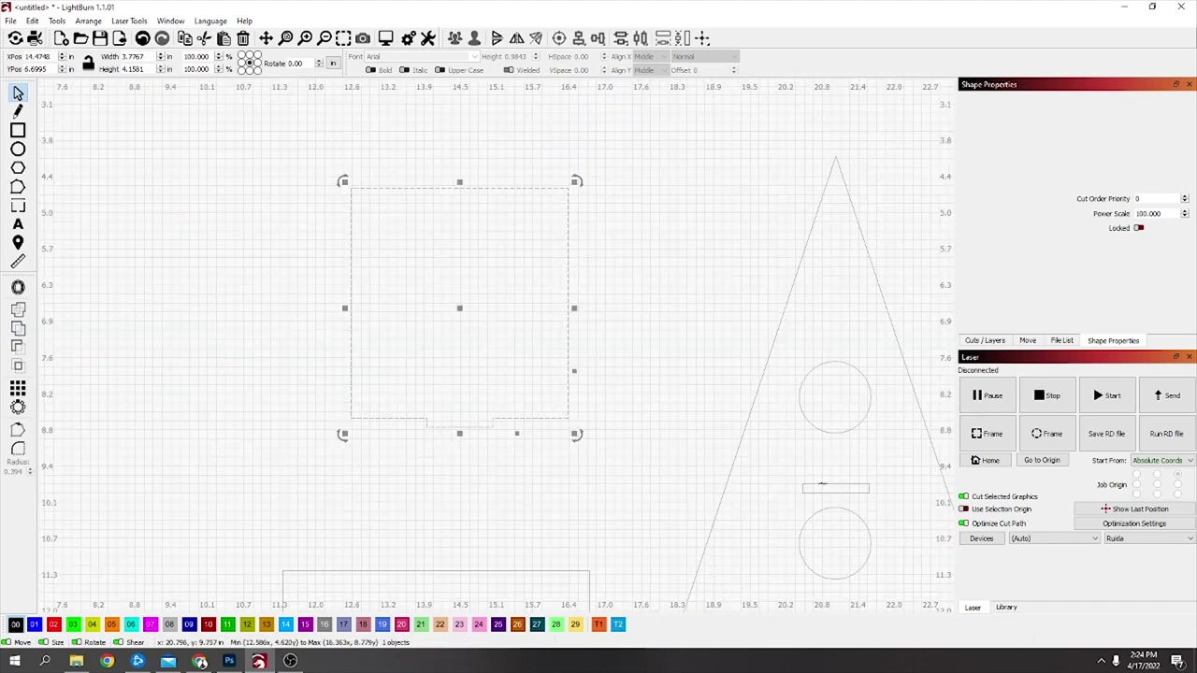
left_click(821, 483)
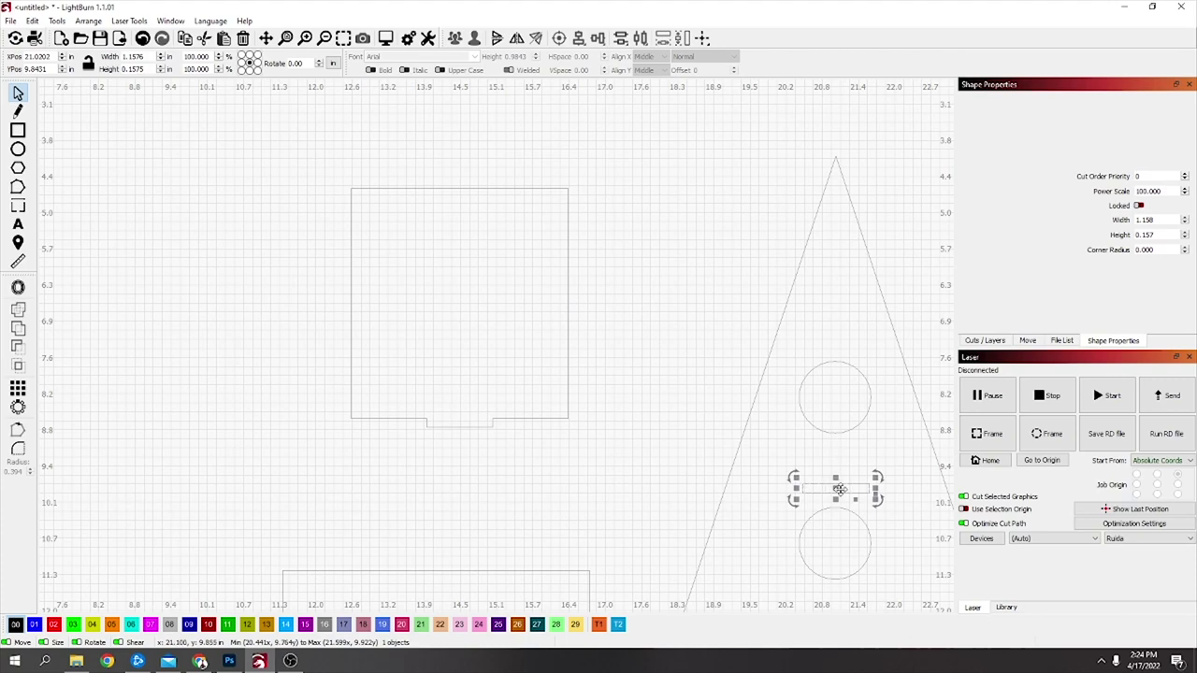
scroll(459, 187, "up", 8)
left_click_drag(835, 488, 460, 223)
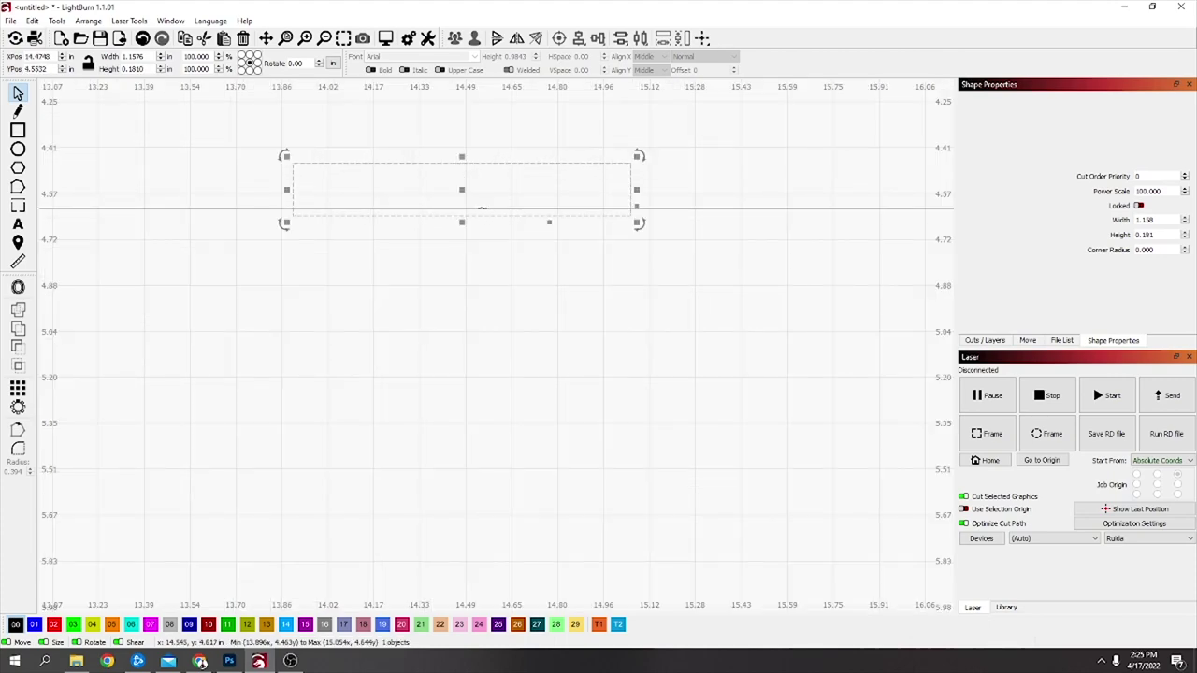
left_click(481, 209, "shift")
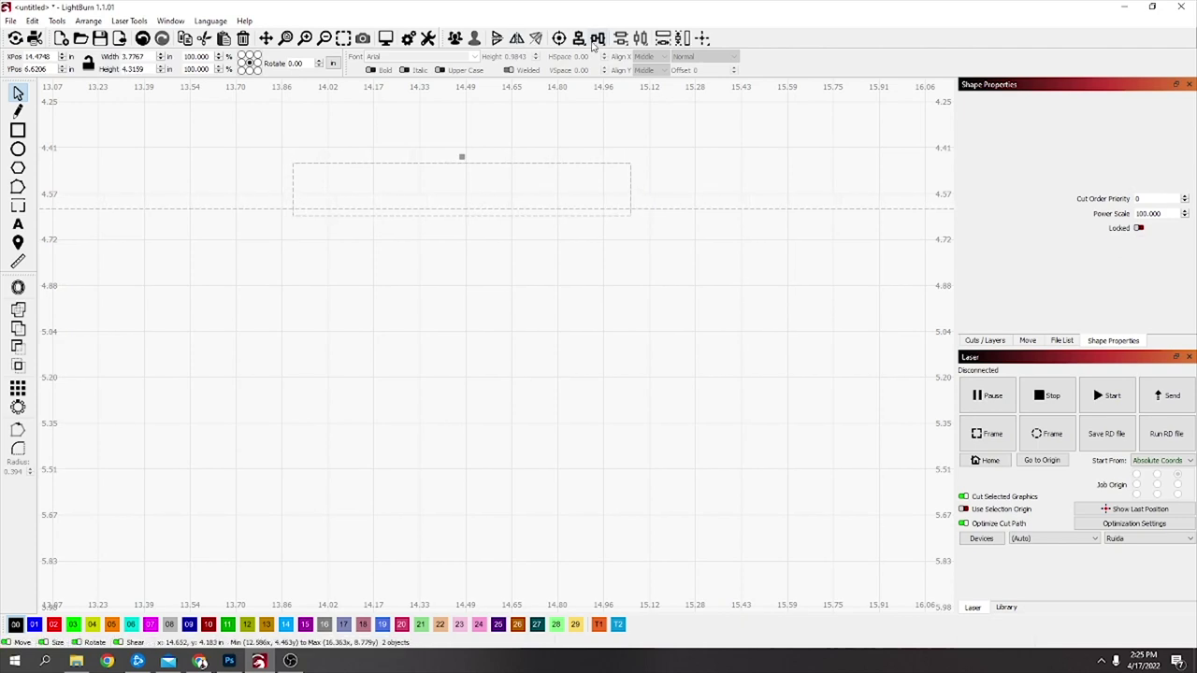
left_click(17, 328)
key("ctrl+shift+a")
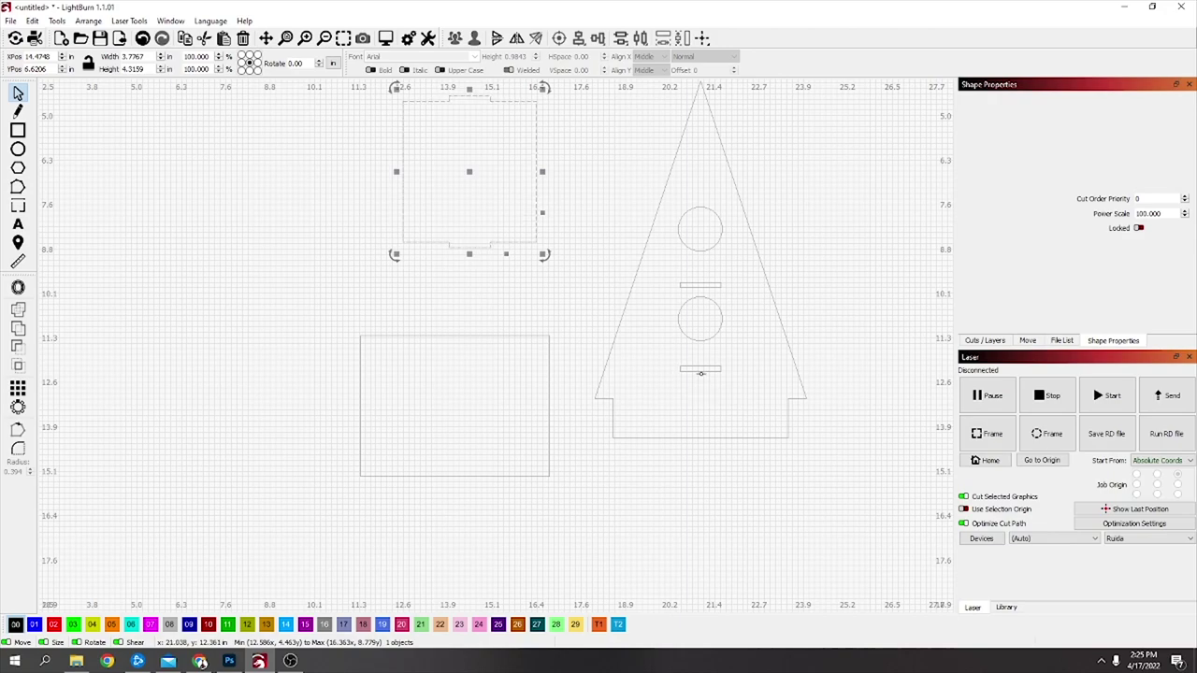
Step: Move a slot shape along the platform's edges, then undo the last two changes
left_click_drag(701, 371, 454, 334)
scroll(449, 345, "up", 8)
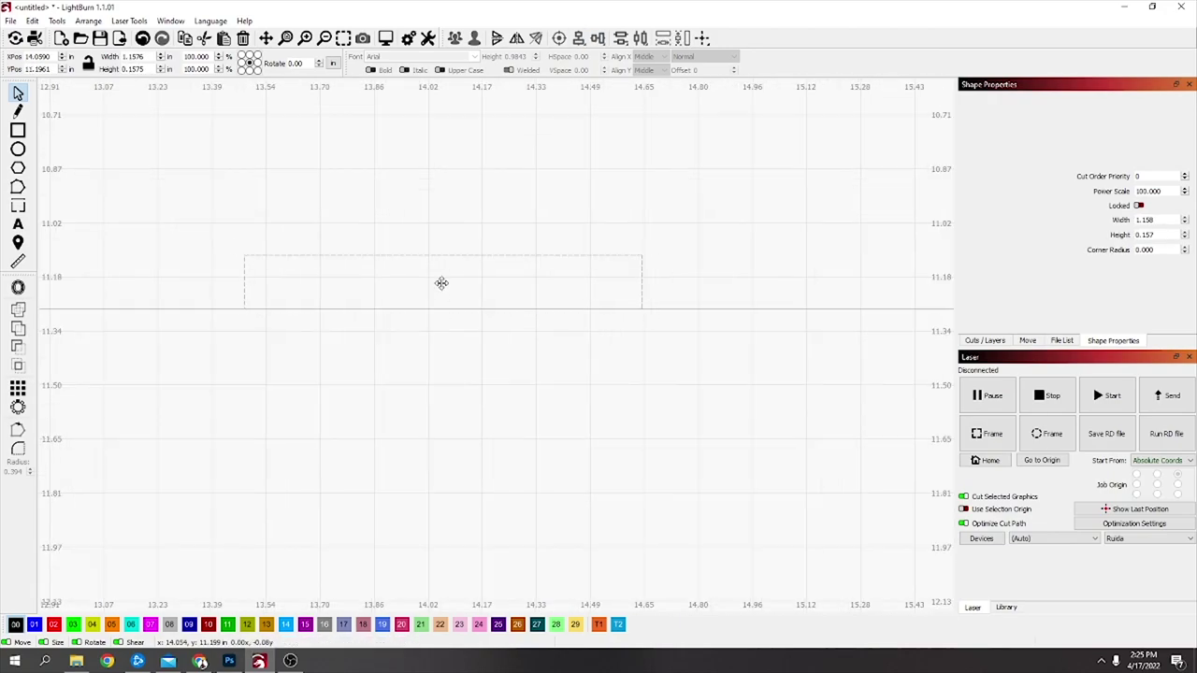
scroll(272, 393, "down", 5)
left_click_drag(442, 294, 435, 337)
key("ctrl+z")
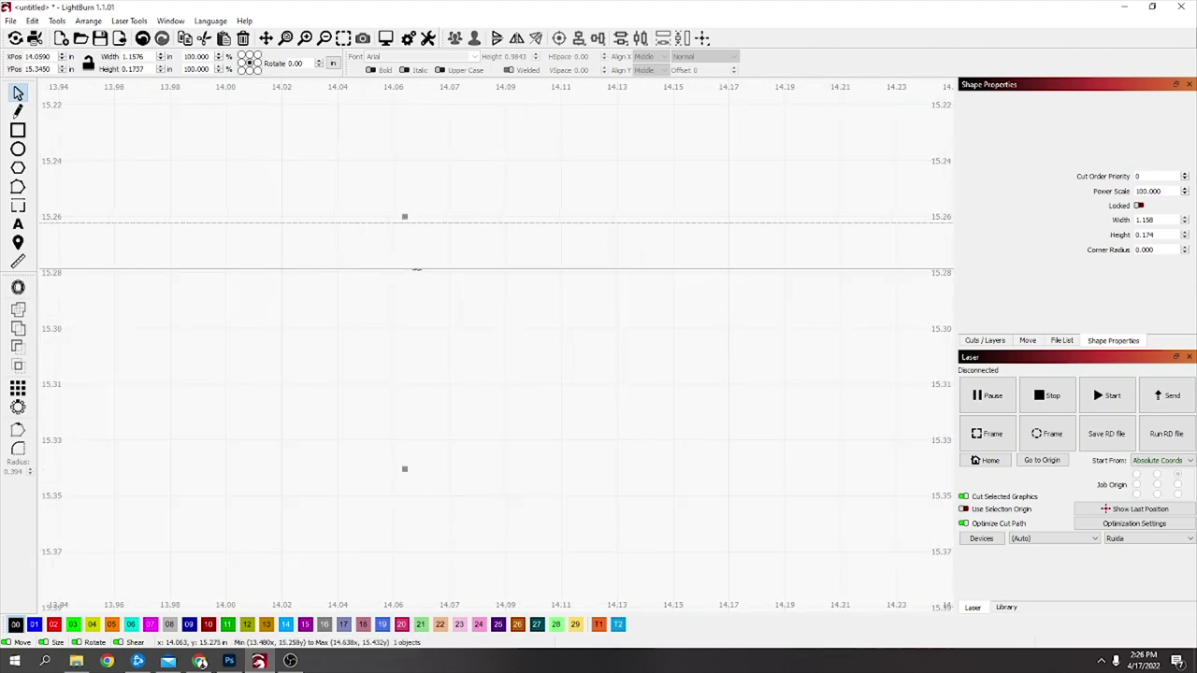
scroll(416, 269, "up", 6)
key("ctrl+z")
scroll(261, 302, "down", 15)
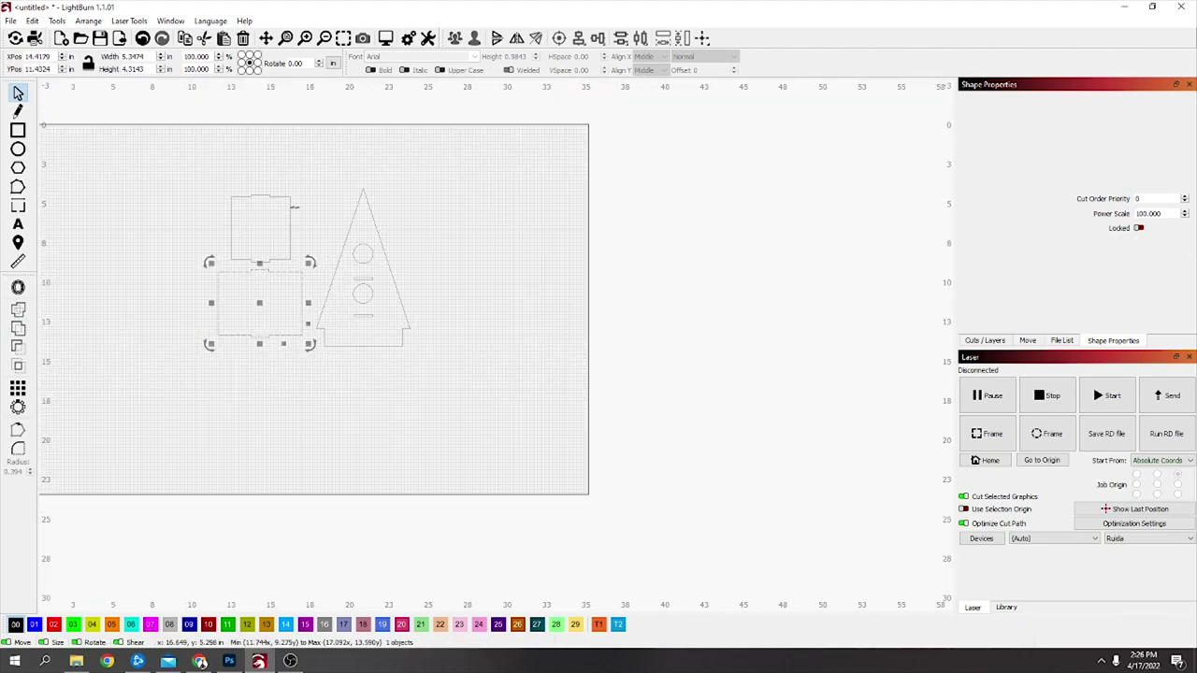
left_click(438, 235)
left_click(17, 263)
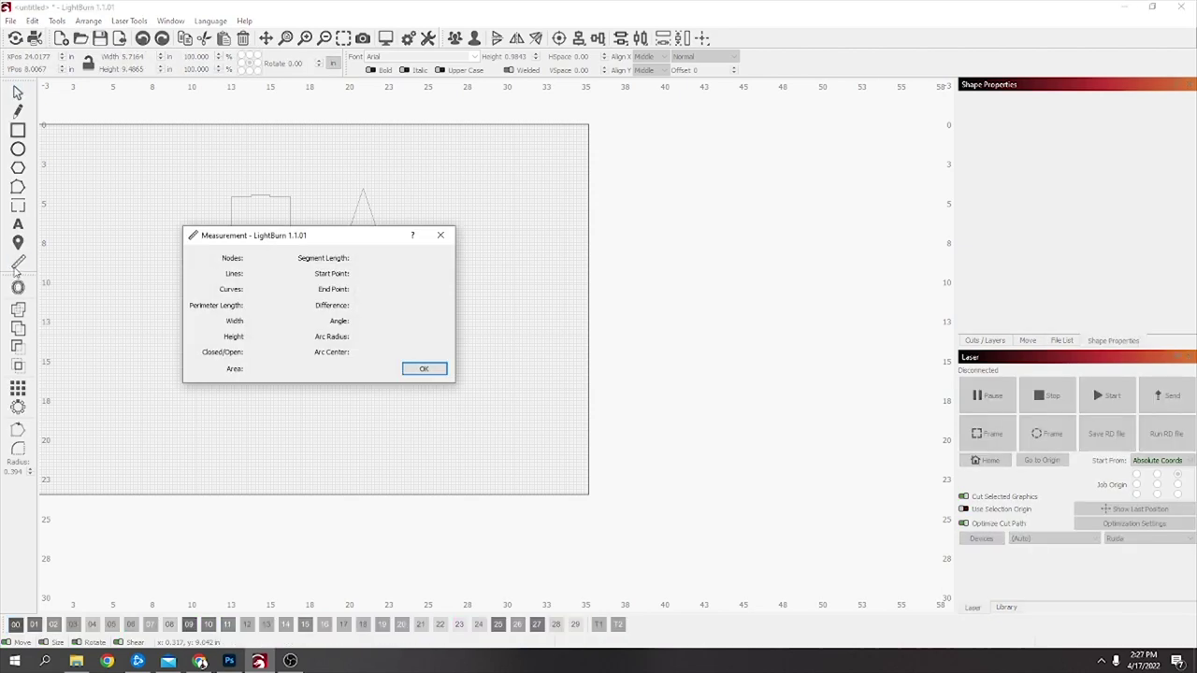
left_click_drag(317, 240, 175, 232)
mouse_move(392, 198)
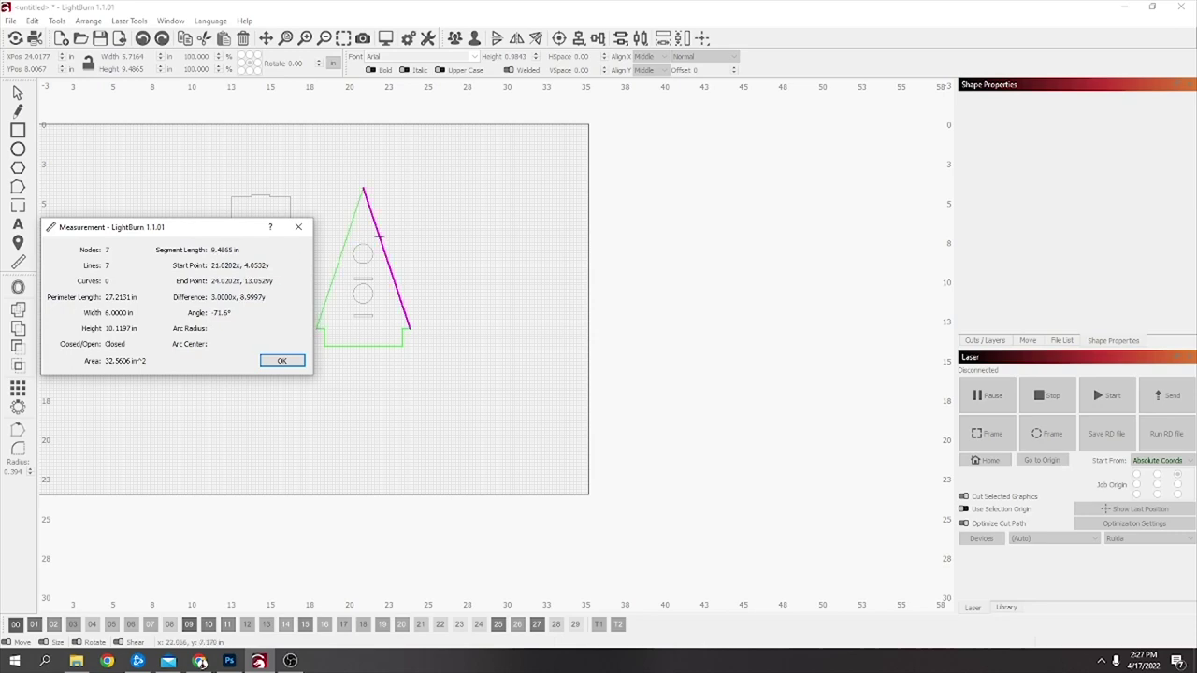
left_click(281, 360)
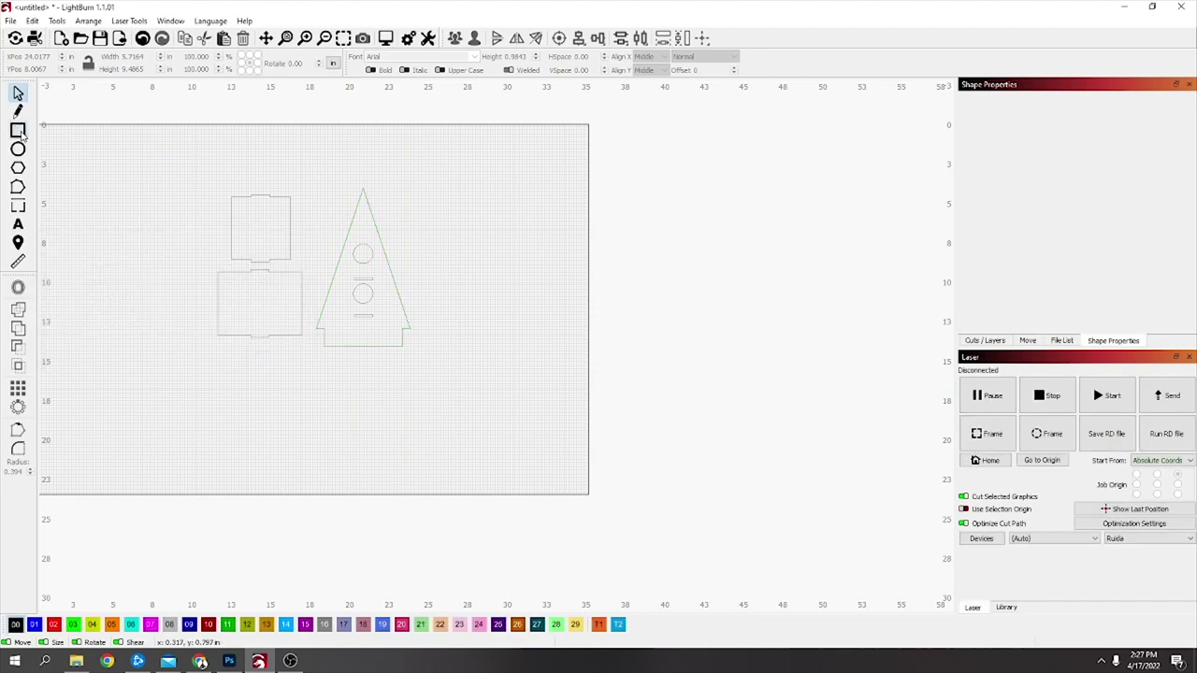
Step: Shorten the tall rectangle to 5.230 in and move it right of the triangle
left_click(373, 216)
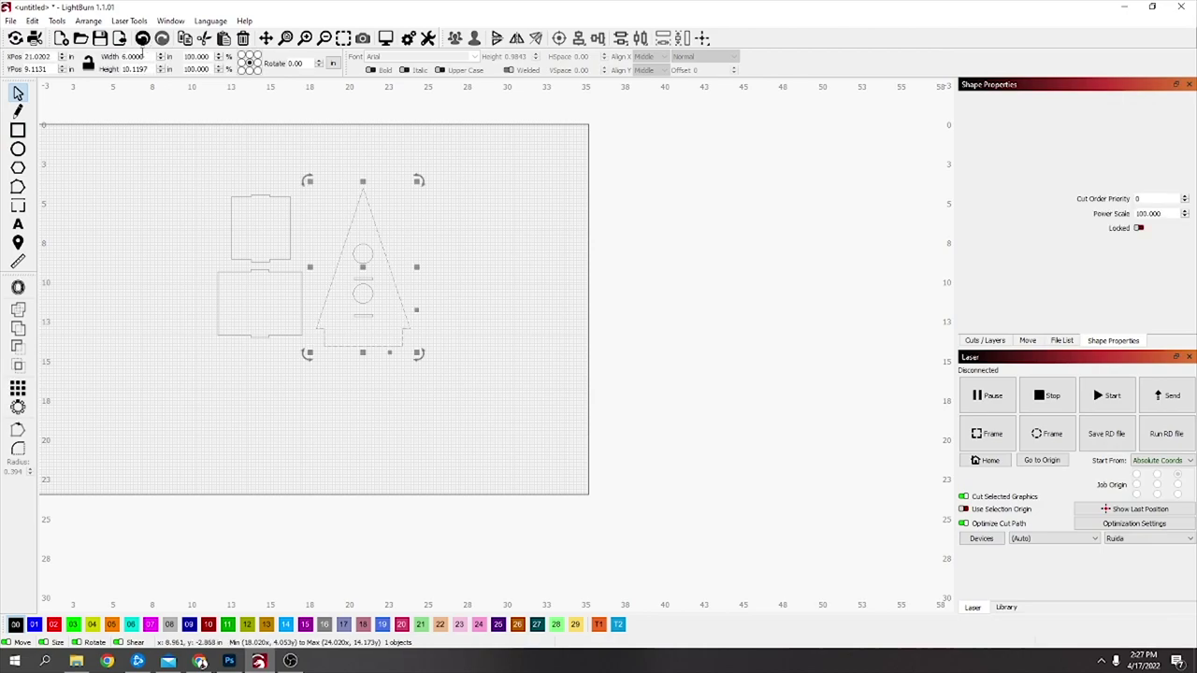
scroll(264, 253, "up", 3)
left_click(273, 284)
scroll(269, 421, "up", 3)
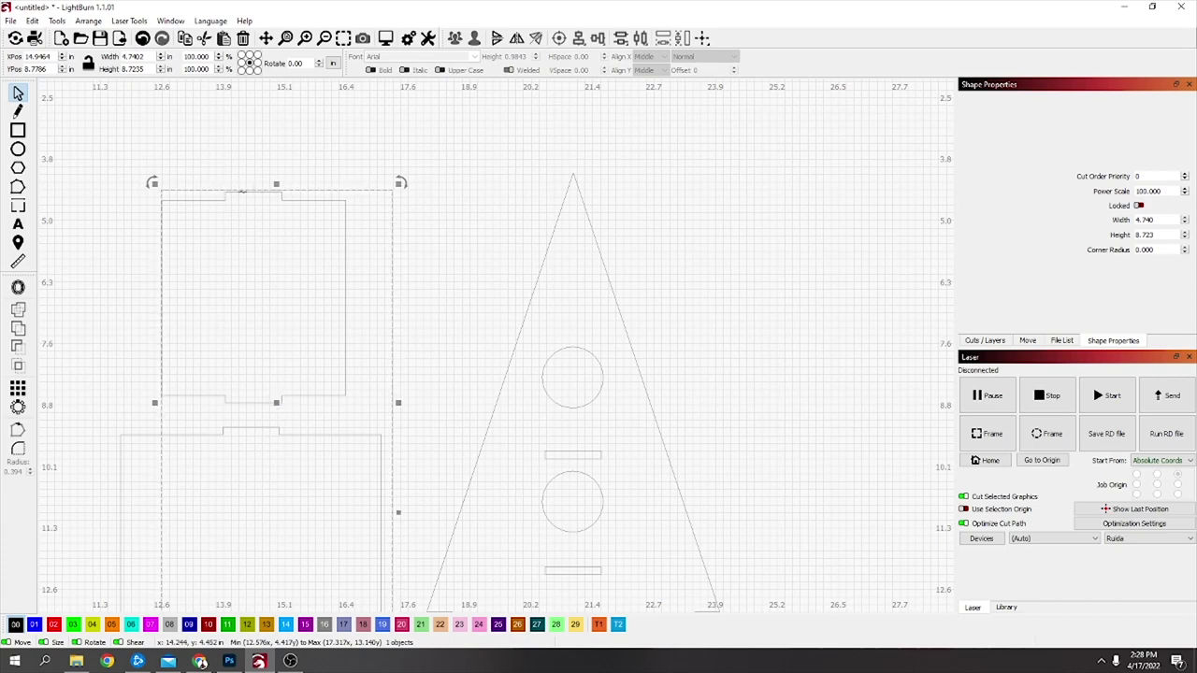
left_click_drag(278, 402, 278, 391)
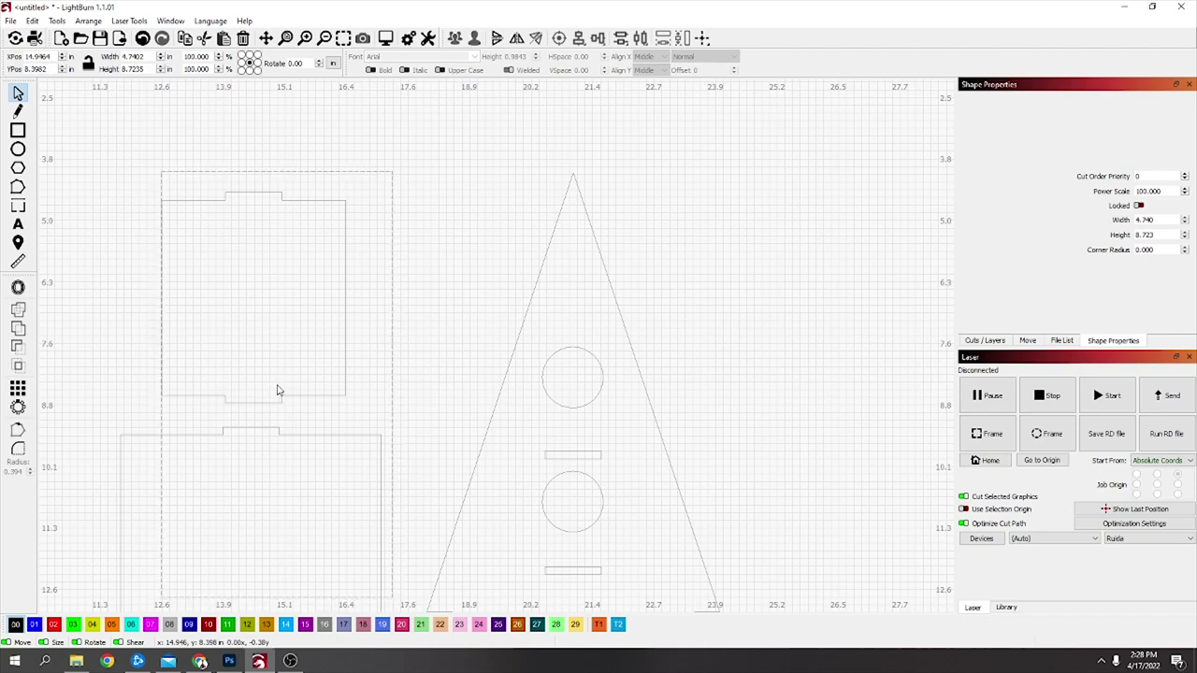
left_click_drag(277, 390, 276, 388)
scroll(287, 573, "down", 2)
left_click_drag(282, 580, 289, 478)
scroll(328, 315, "down", 2)
left_click_drag(357, 311, 553, 360)
Step: Measure the triangle's sloped edge and place a copy of the roof panel directly above
left_click(19, 263)
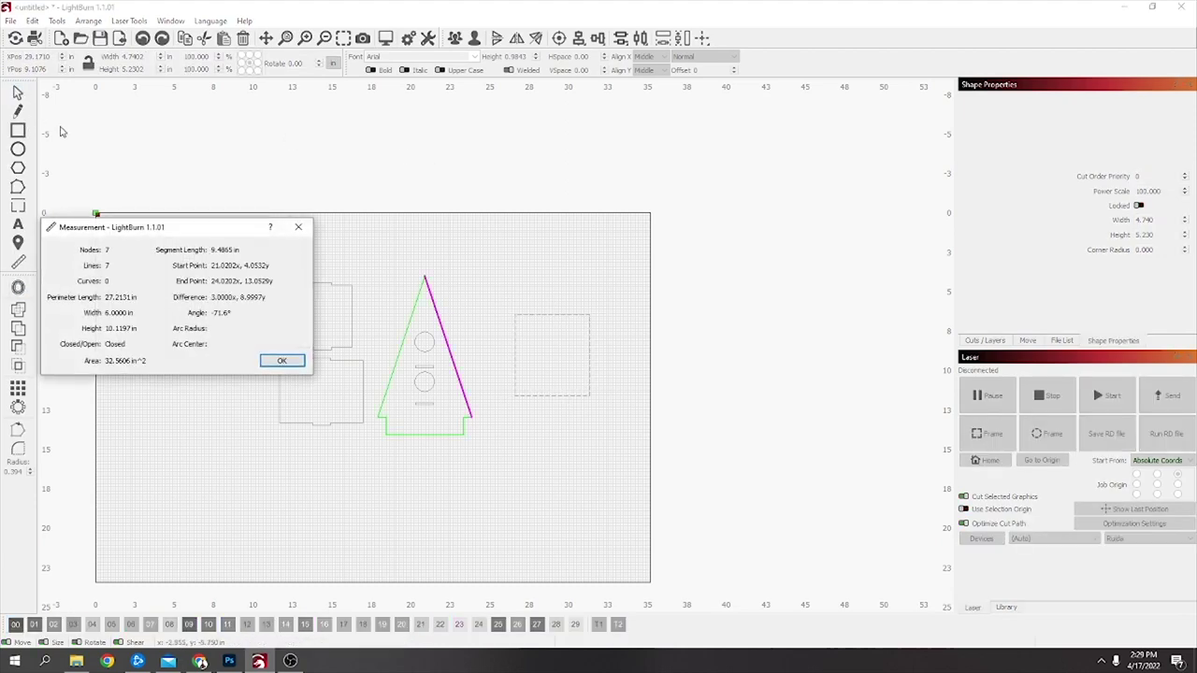
key("Escape")
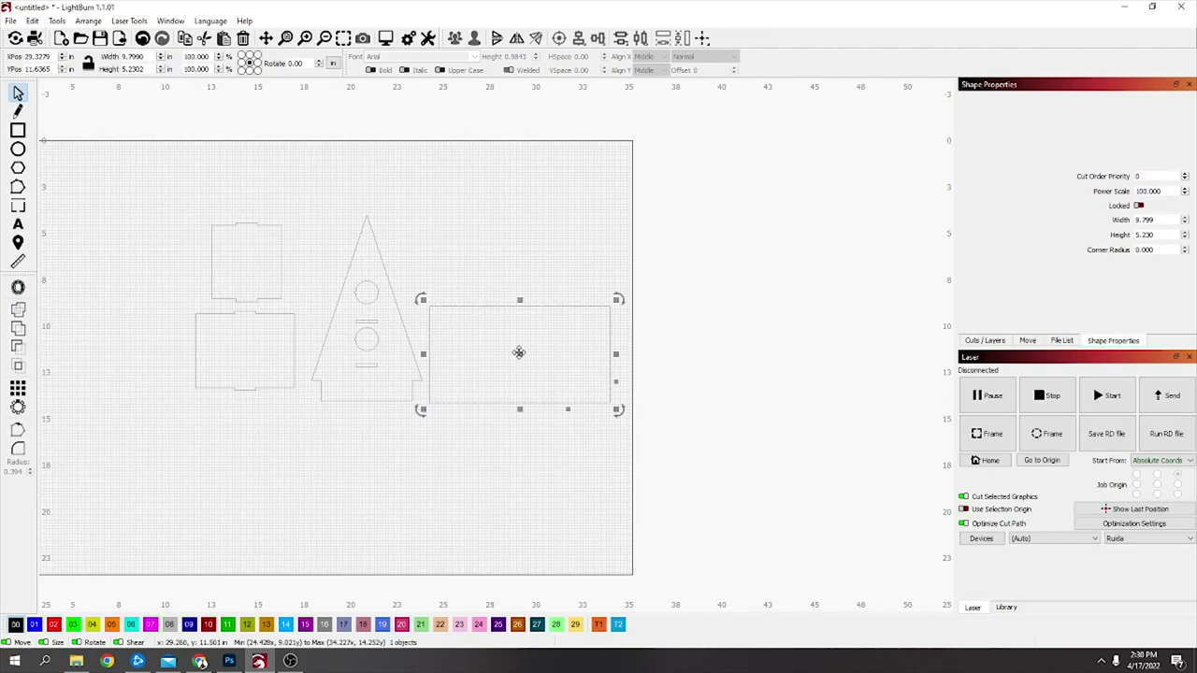
left_click_drag(518, 350, 518, 255)
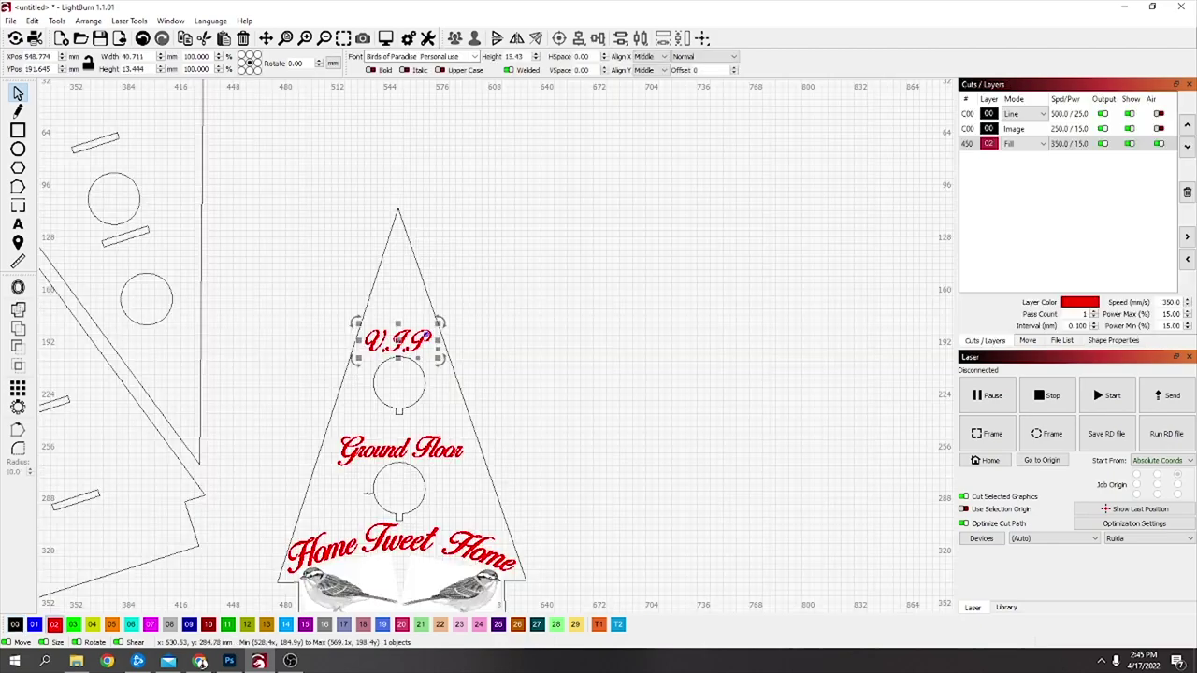
Step: Zoom in and out to review the V.I.P text centred above the upper hole on the front panel
scroll(428, 300, "up", 1)
scroll(428, 300, "down", 2)
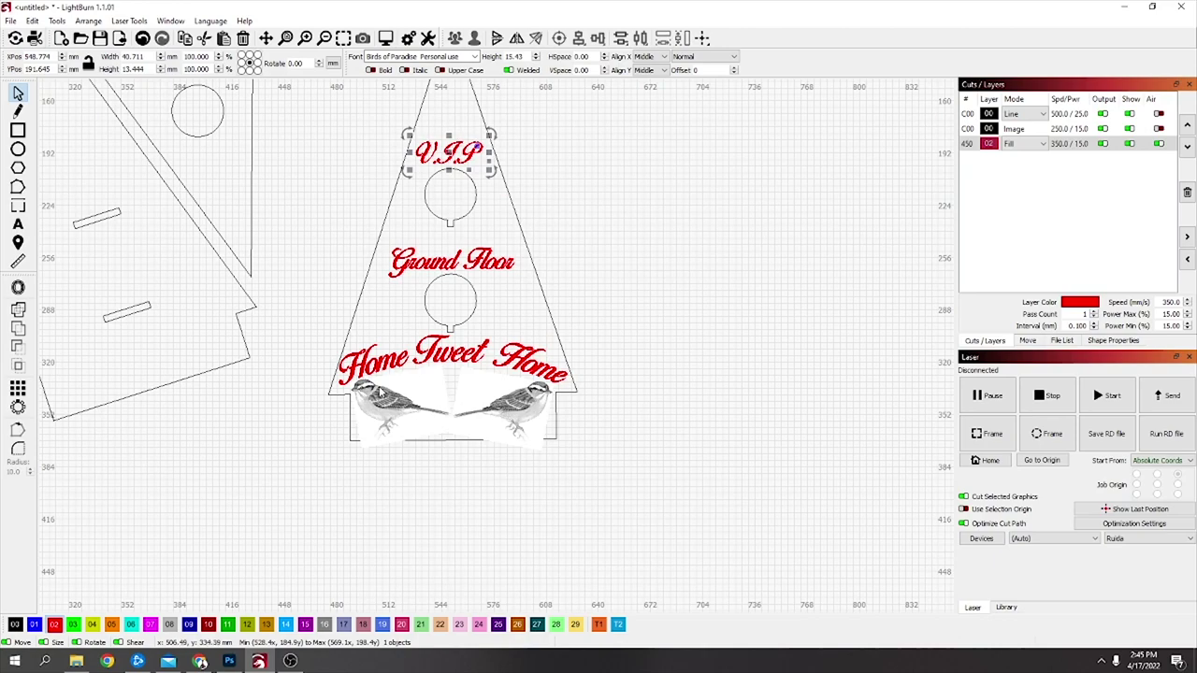
scroll(453, 347, "down", 2)
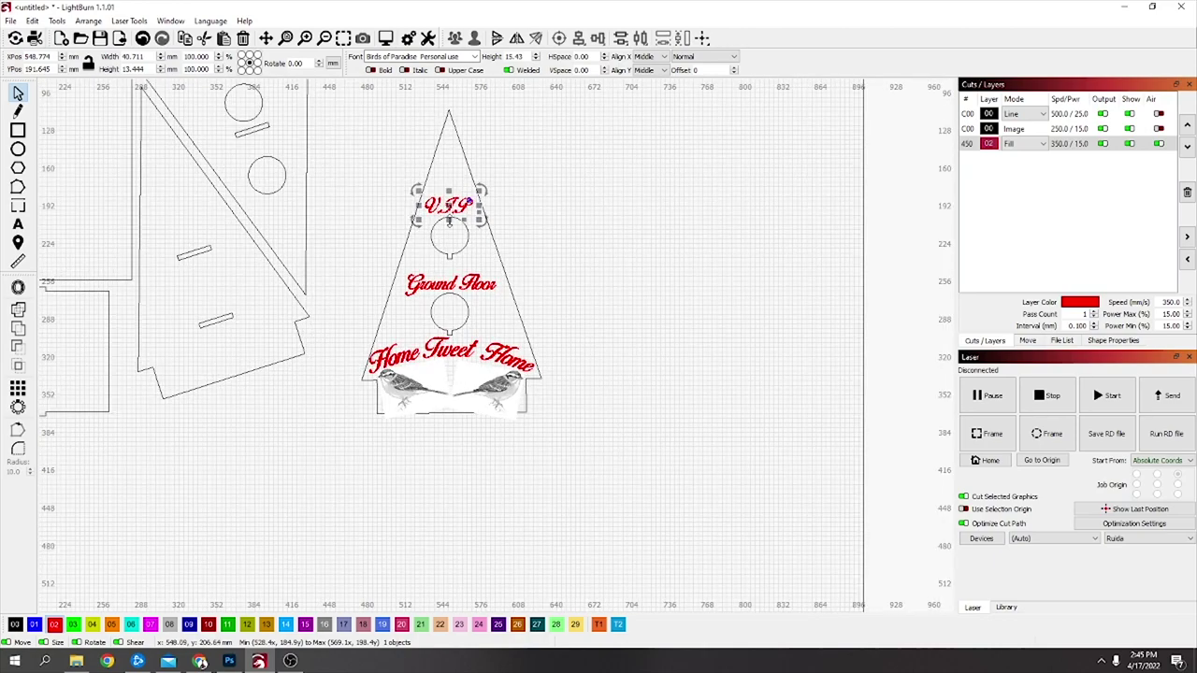
scroll(465, 262, "up", 1)
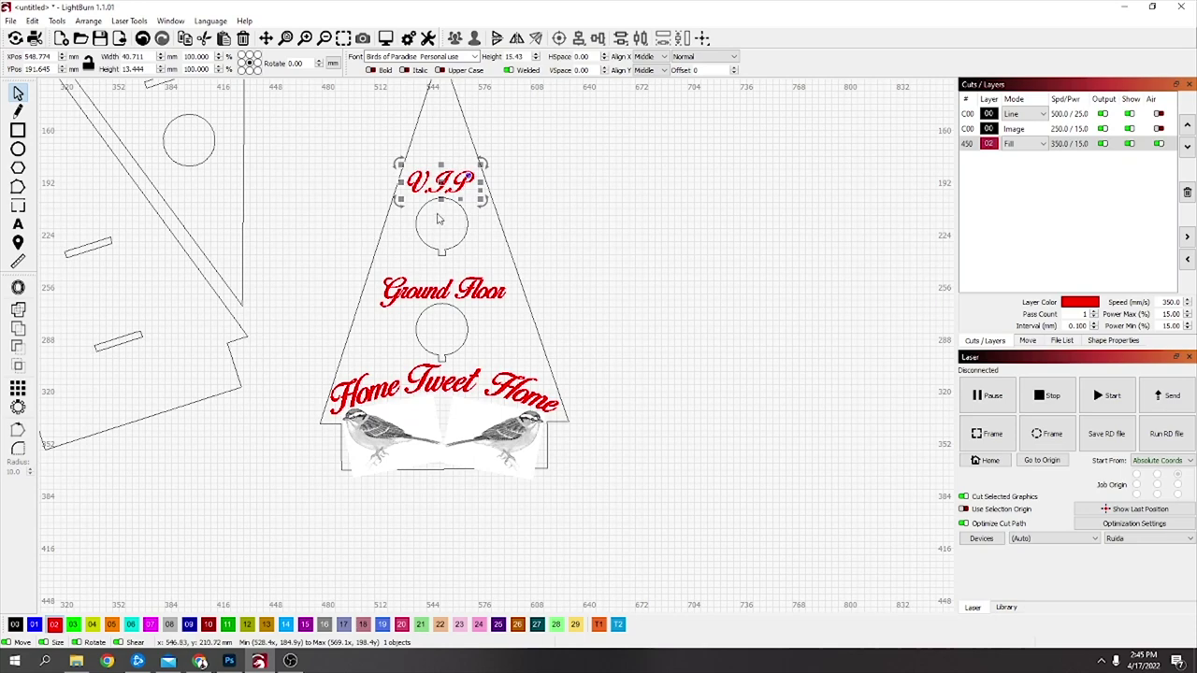
scroll(437, 239, "up", 1)
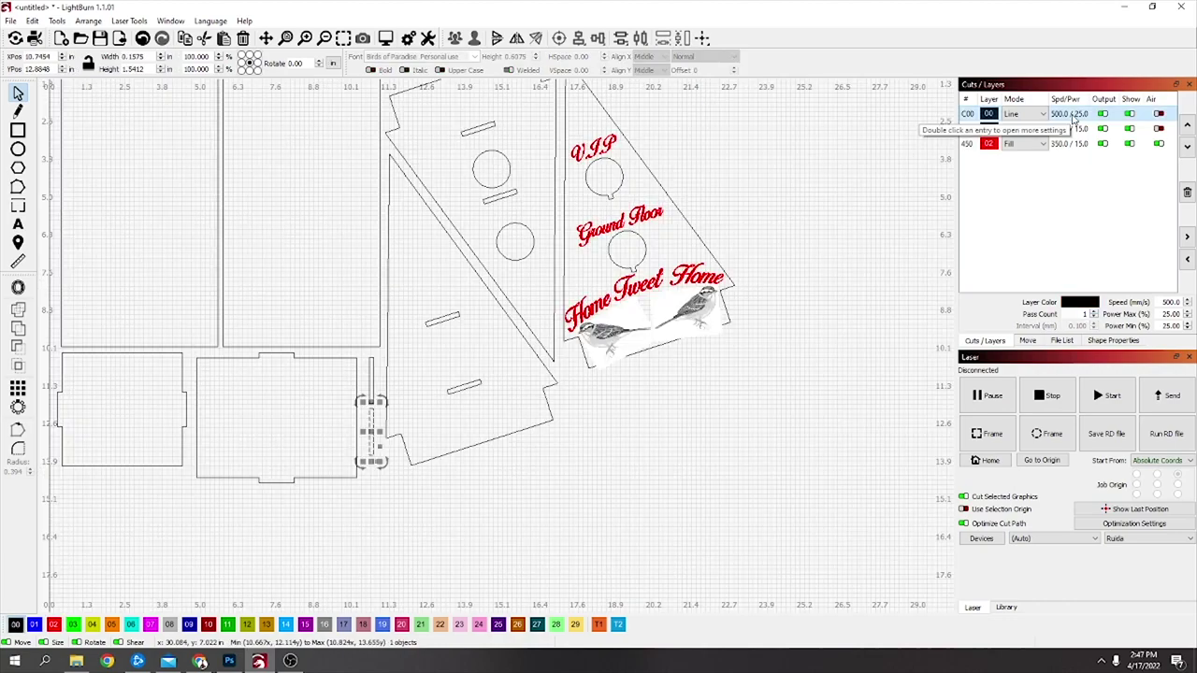
Step: Inspect the line layer's cut settings against the design, closing them unchanged
double_click(1074, 114)
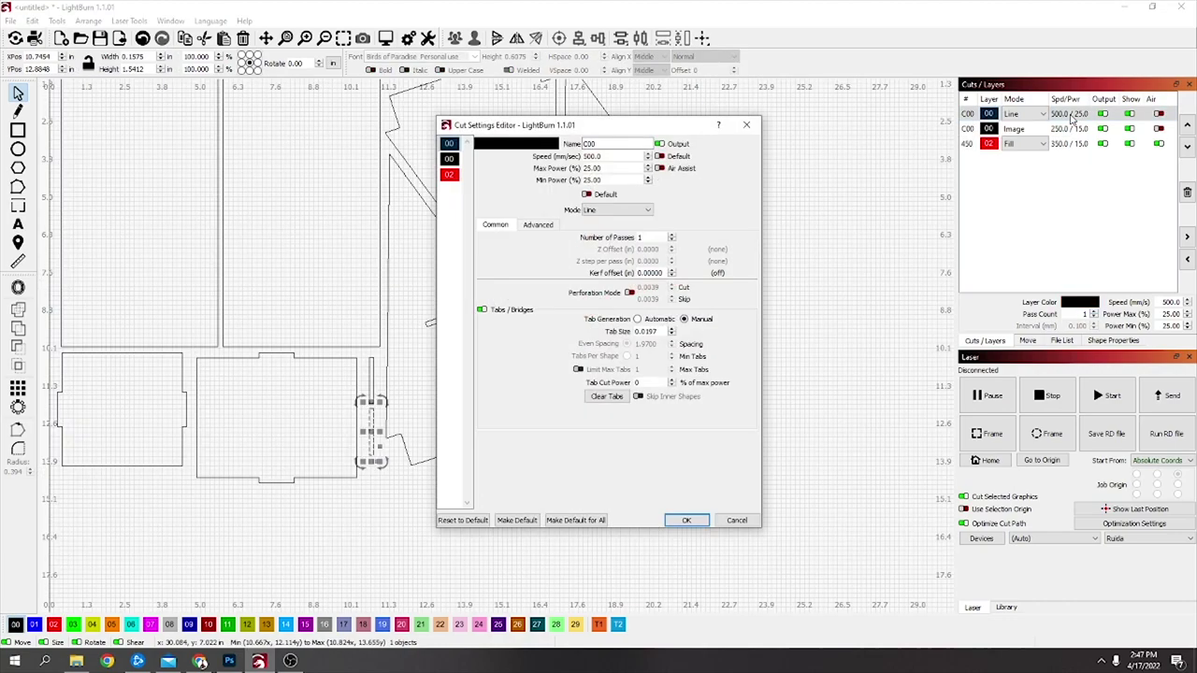
left_click_drag(666, 123, 815, 151)
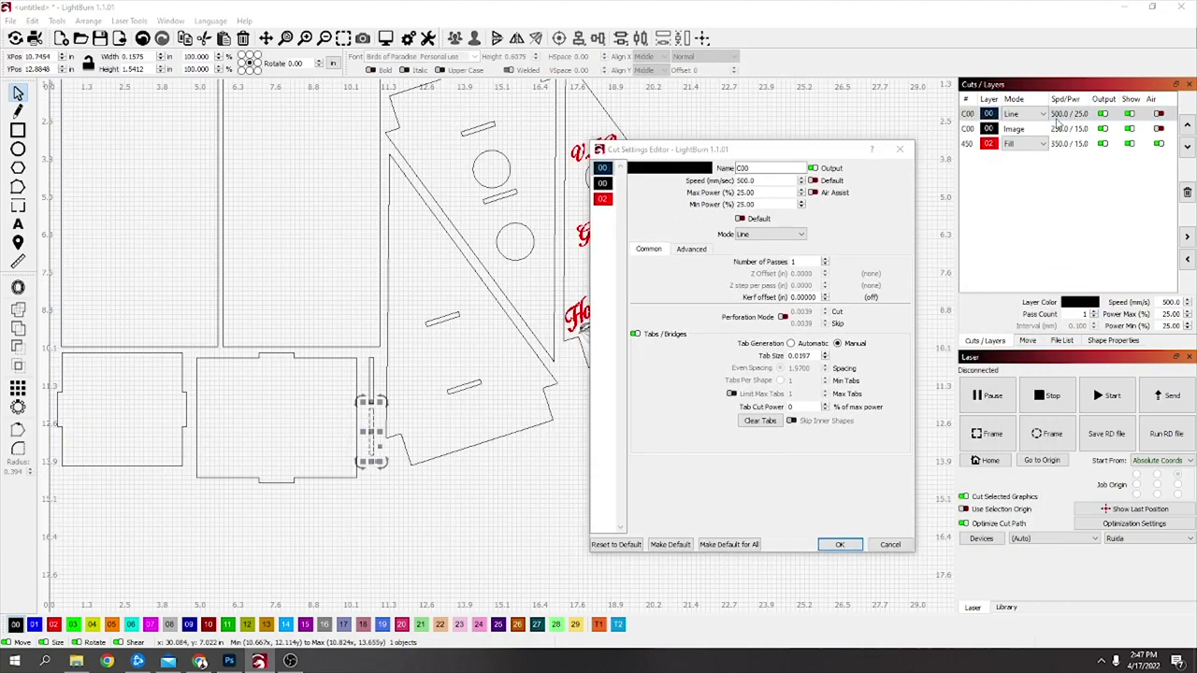
left_click(899, 149)
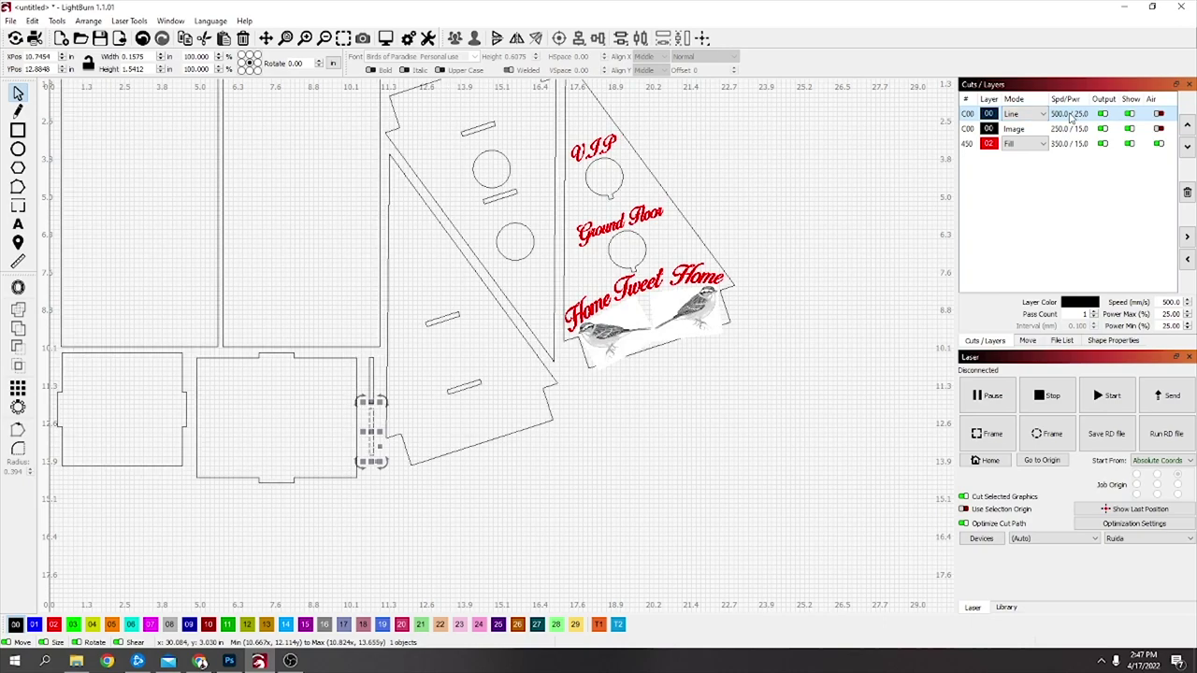
scroll(761, 134, "down", 5)
scroll(772, 153, "up", 3)
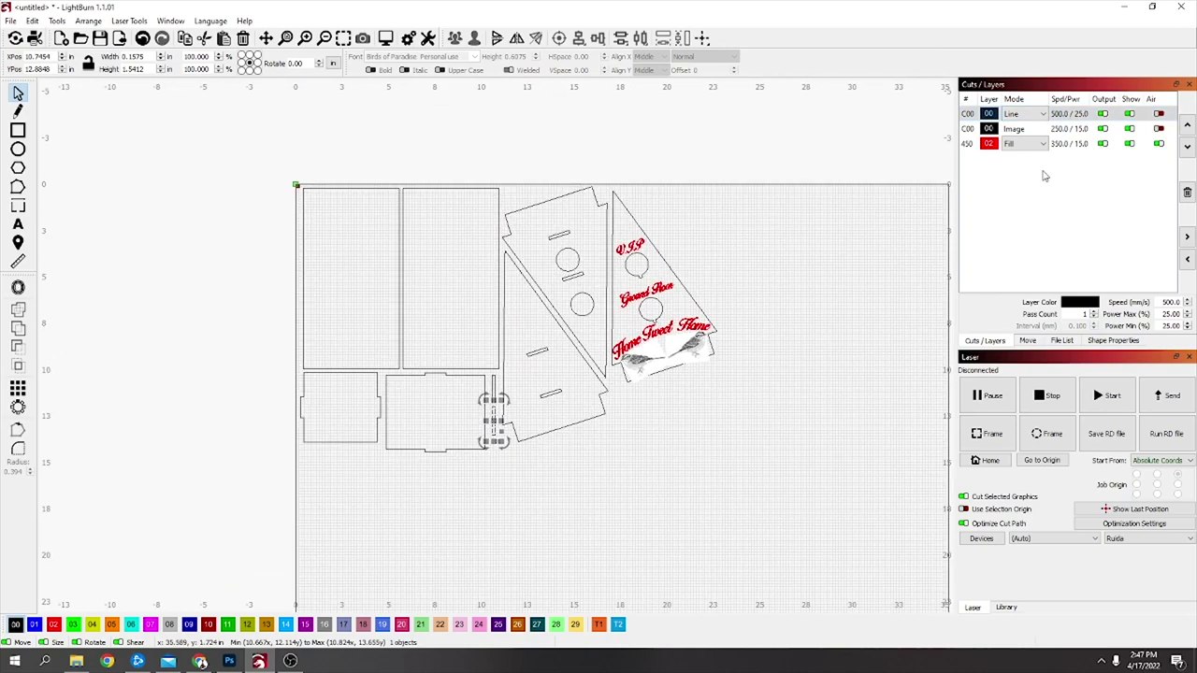
Step: Set the line cutting layer to speed 12 with 60% max and min power
double_click(1075, 116)
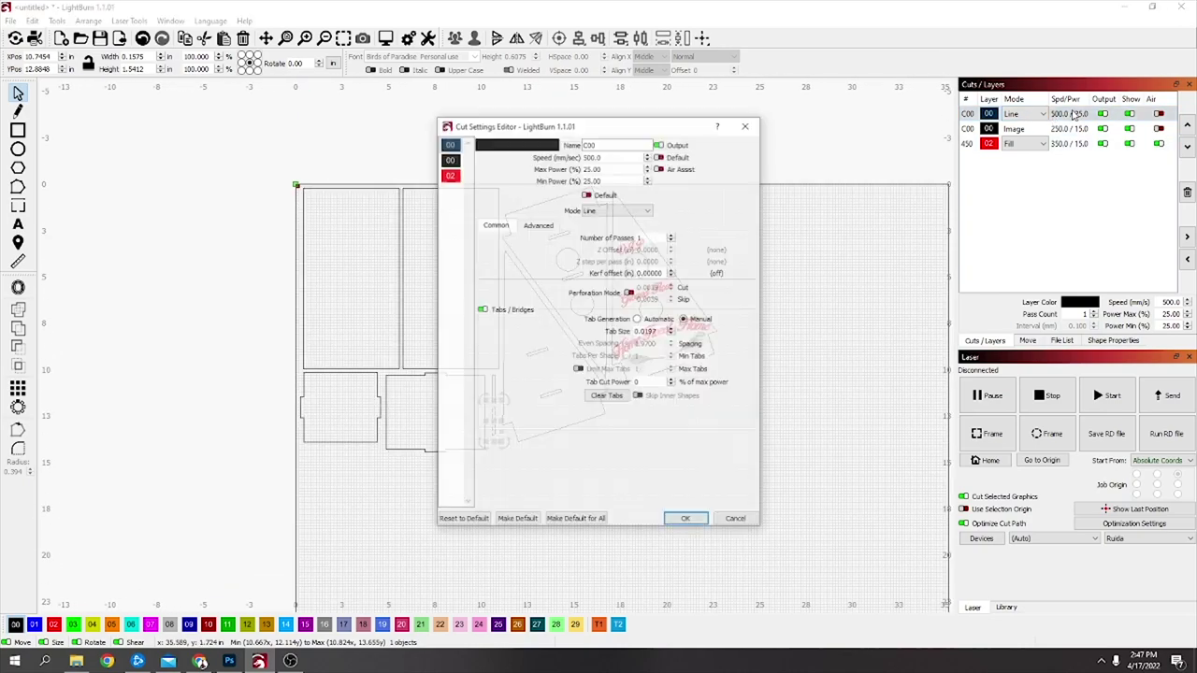
double_click(600, 157)
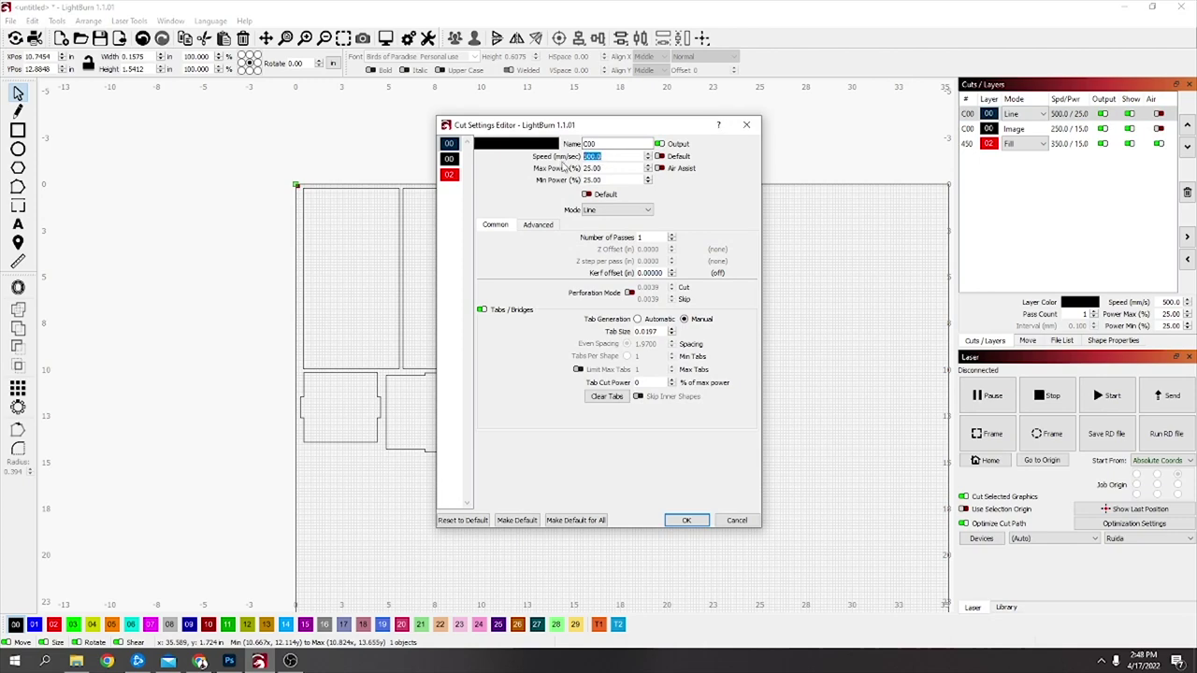
type("12")
key("Tab")
type("60")
key("Tab")
type("60")
left_click(686, 520)
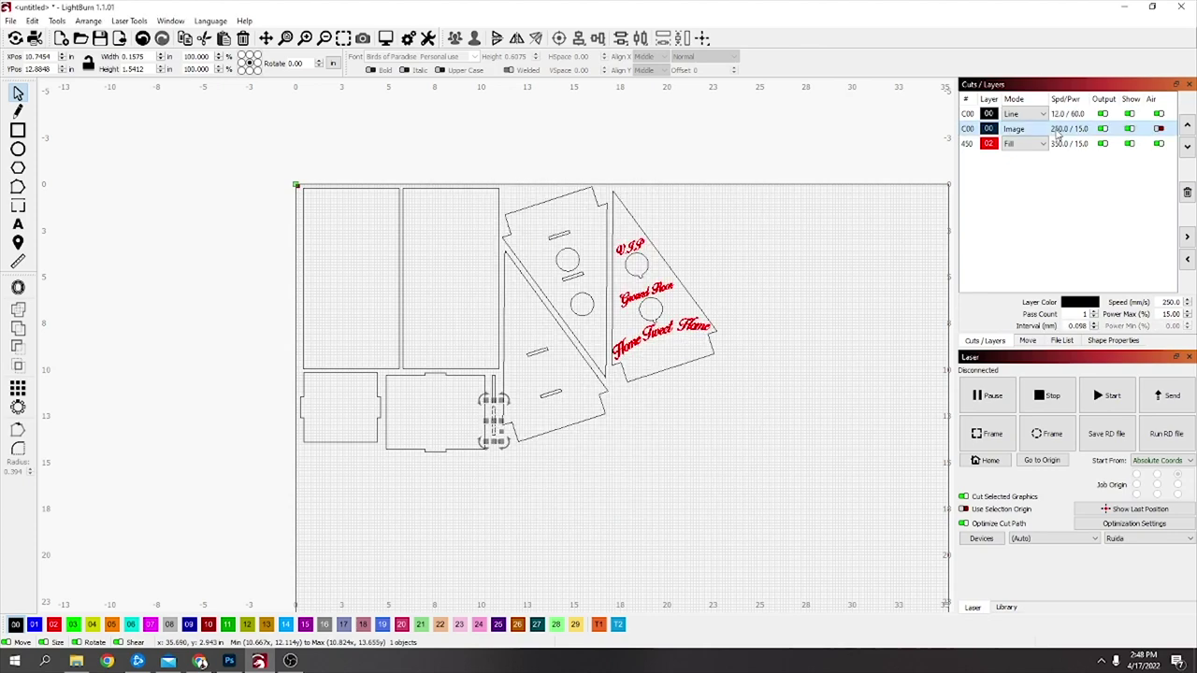
Step: Set the image layer to 17% power and the Fill 450 layer to 18% power
double_click(1014, 128)
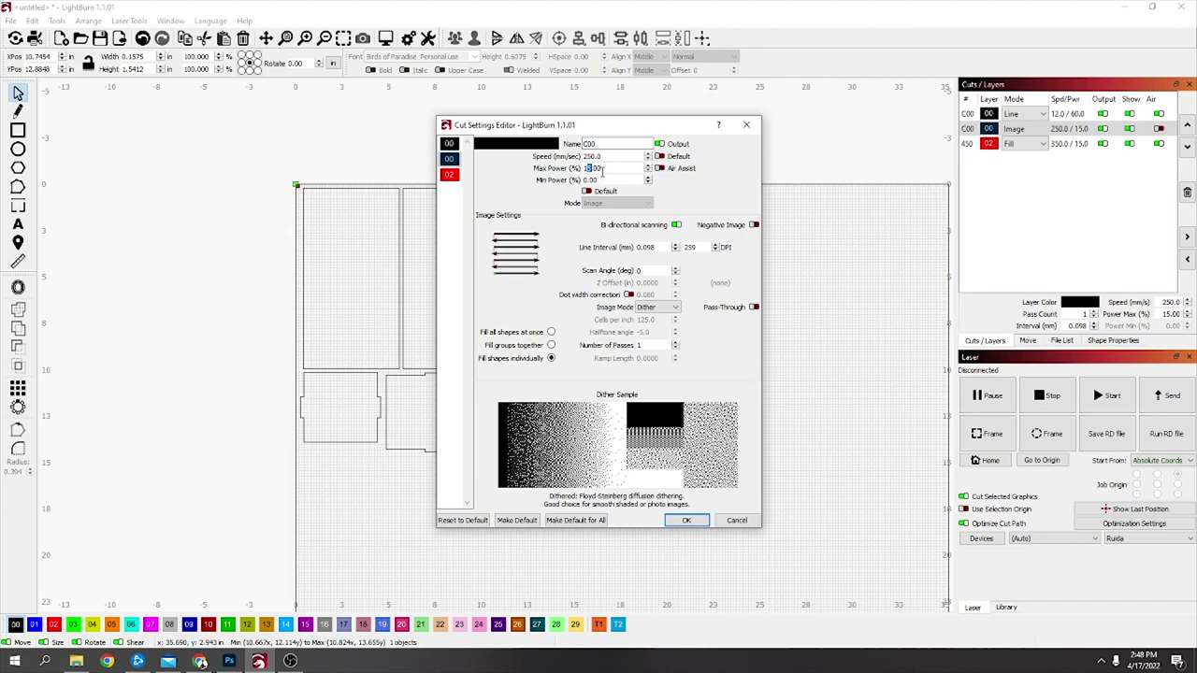
left_click(693, 524)
double_click(1063, 143)
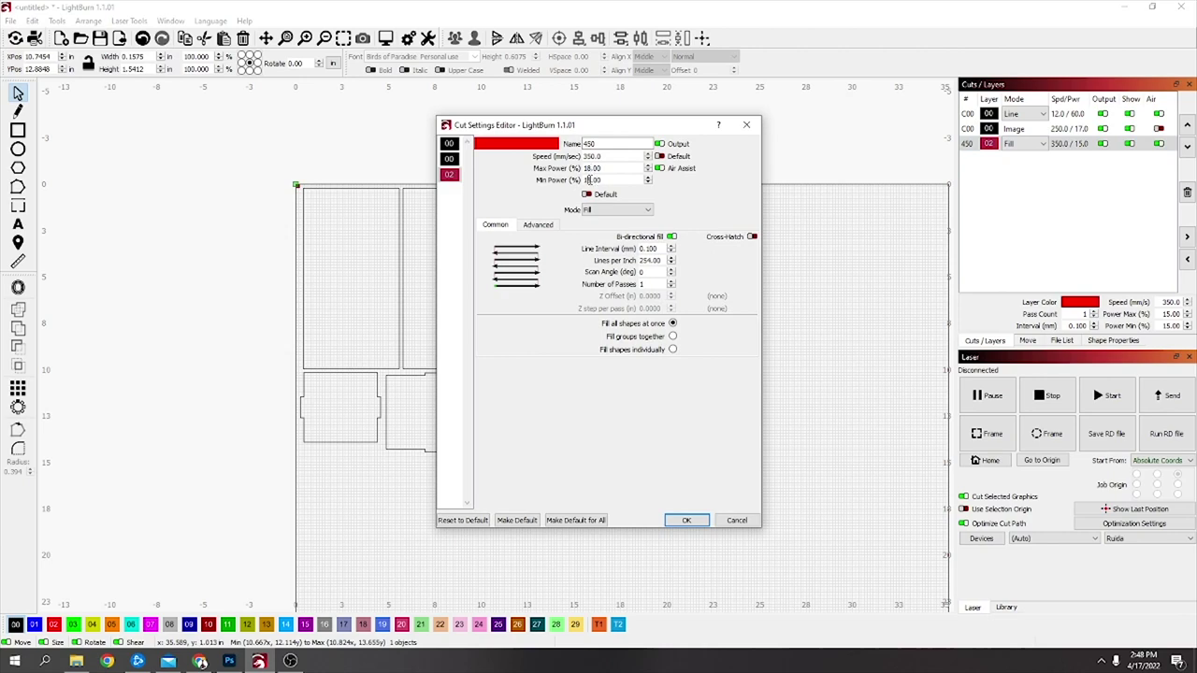
key("Return")
left_click(1063, 113)
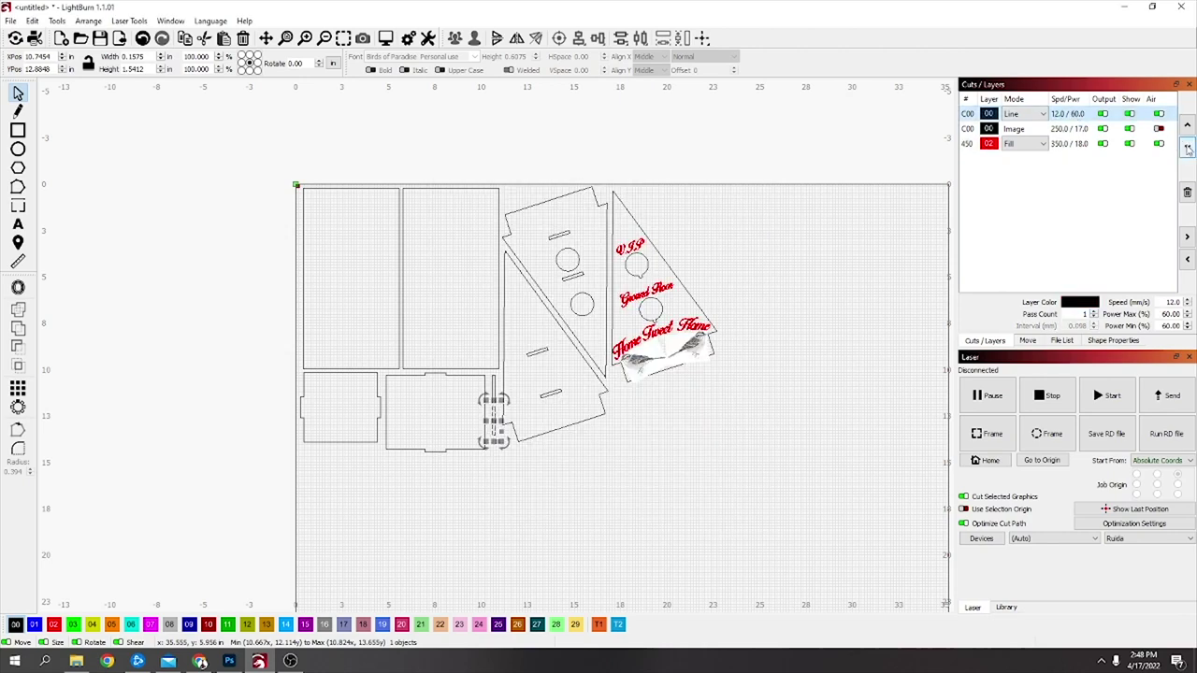
Step: Move the C00 Line layer to the bottom so it cuts last, then preview the job (13:55)
left_click(1188, 145)
left_click(1188, 145)
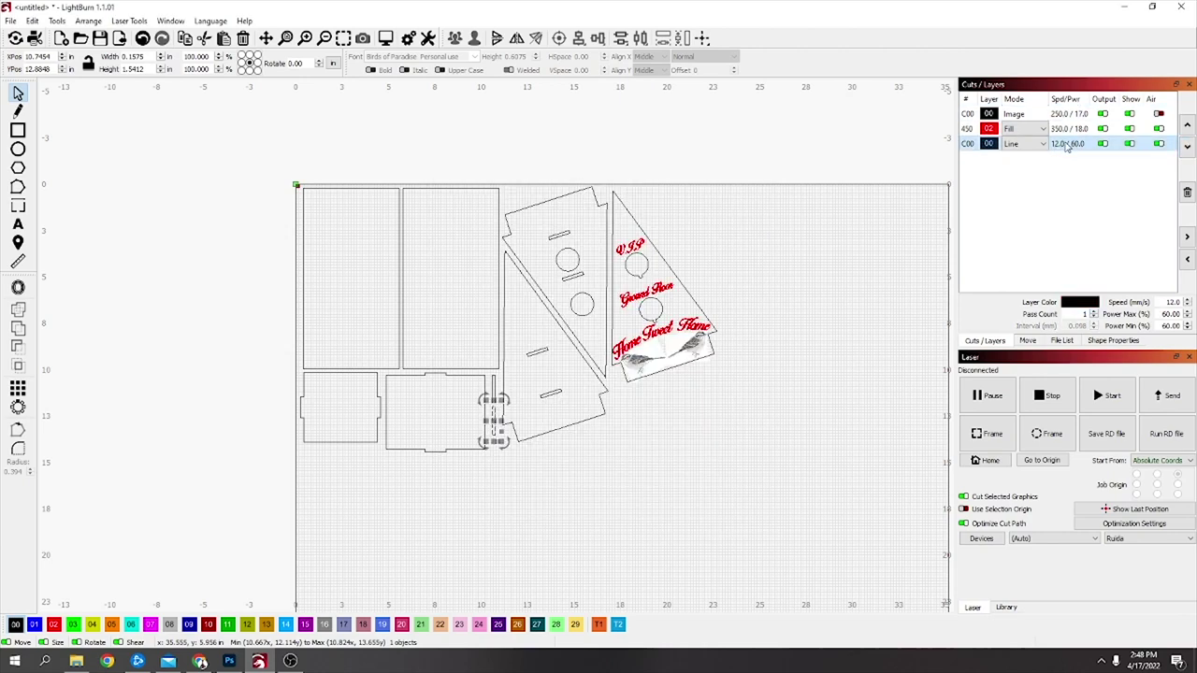
left_click(385, 39)
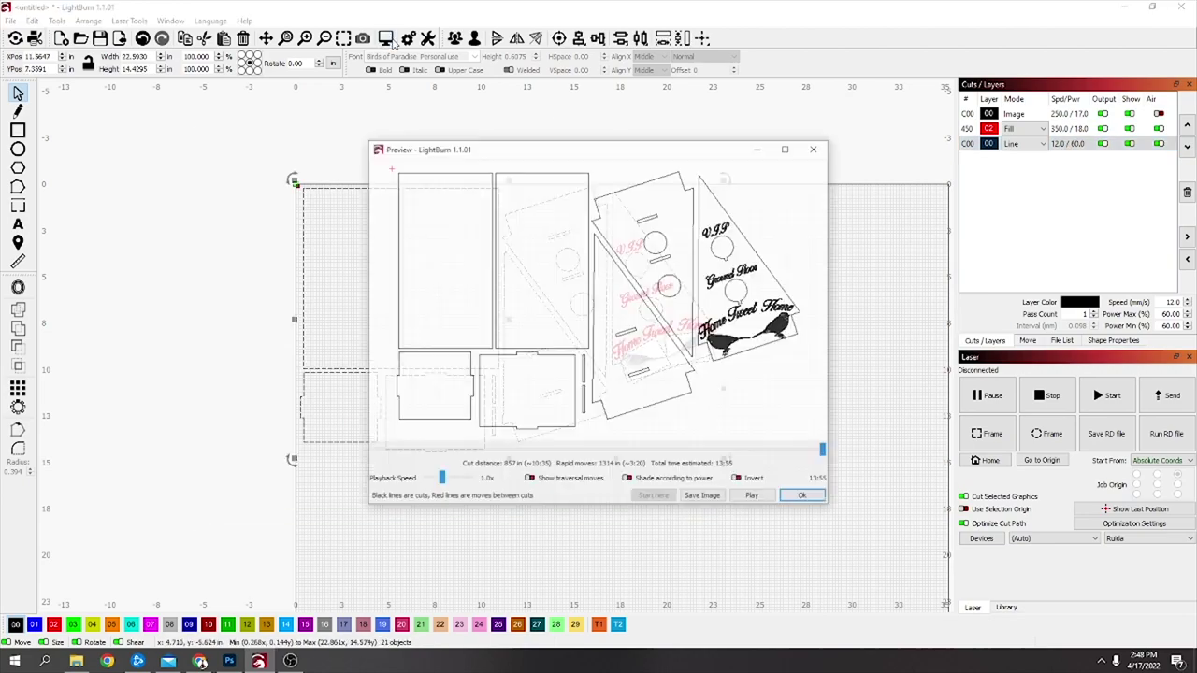